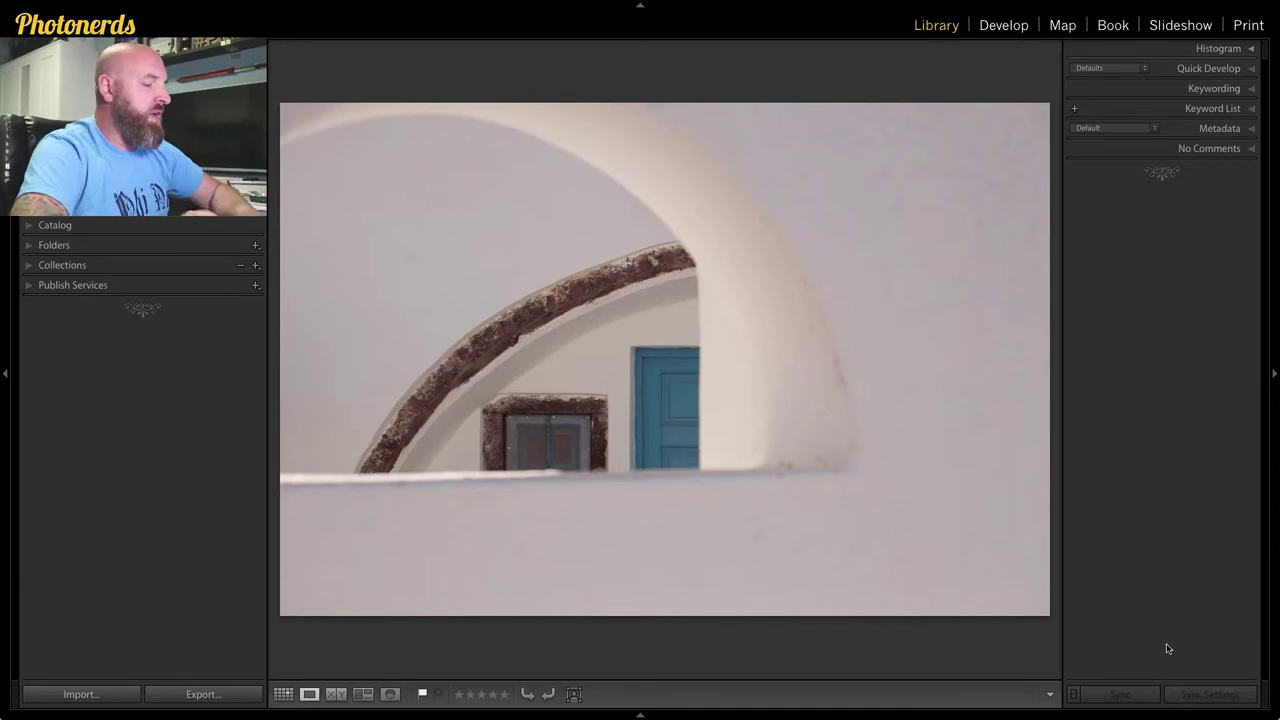
# Show the arch photo's file name and dimensions overlay, then open the Export One File dialog
pyautogui.press('i')
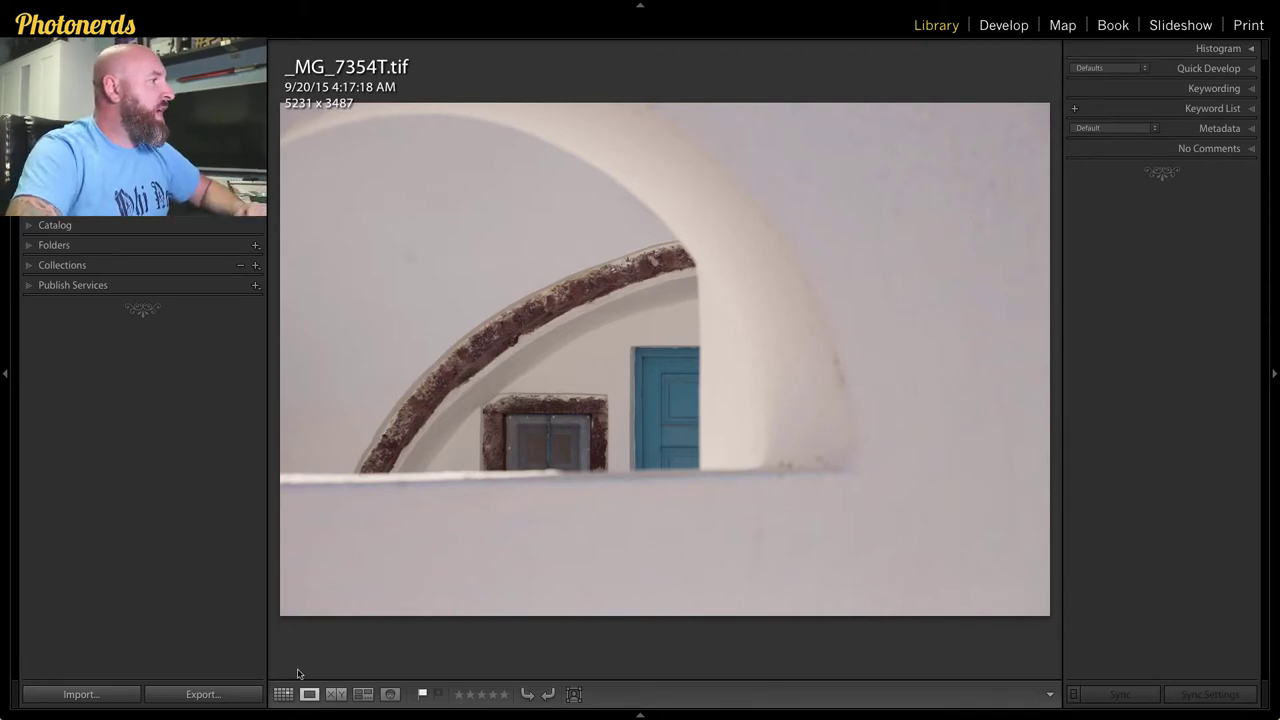
pyautogui.click(201, 694)
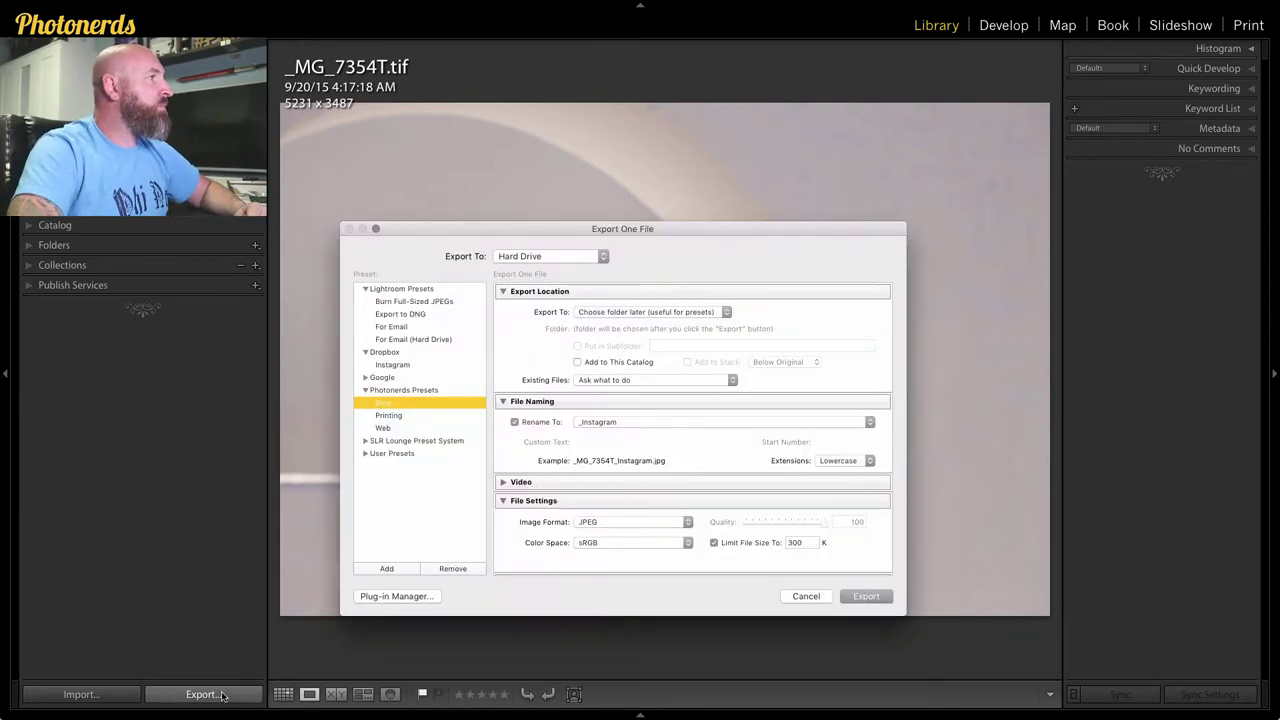
# Base the export on the Burn Full-Sized JPEGs preset and export to Hard Drive
pyautogui.click(402, 302)
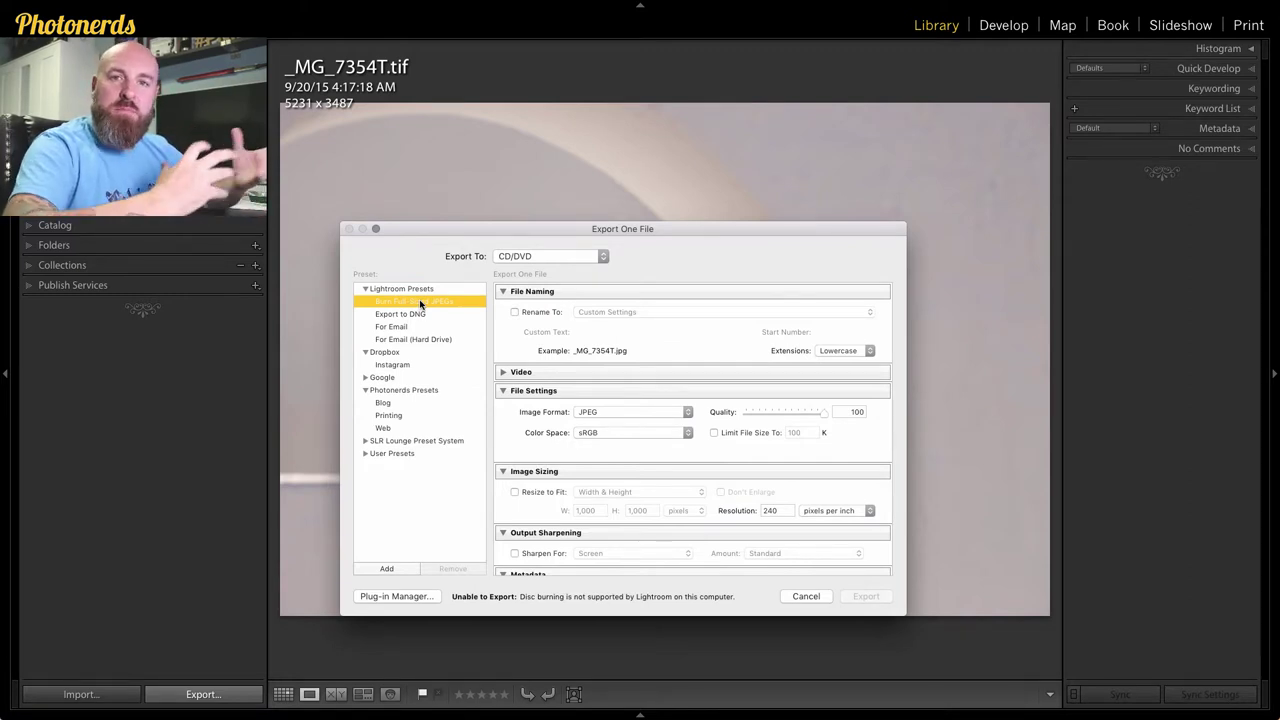
pyautogui.click(603, 258)
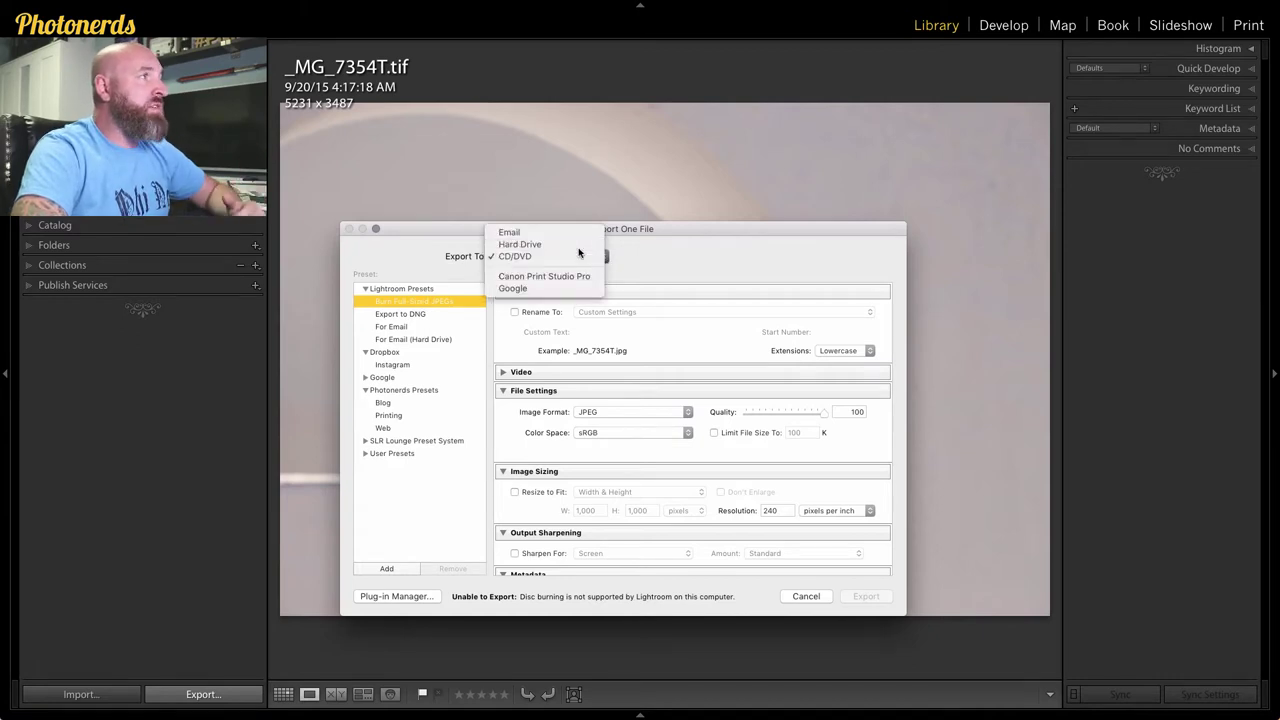
pyautogui.click(560, 244)
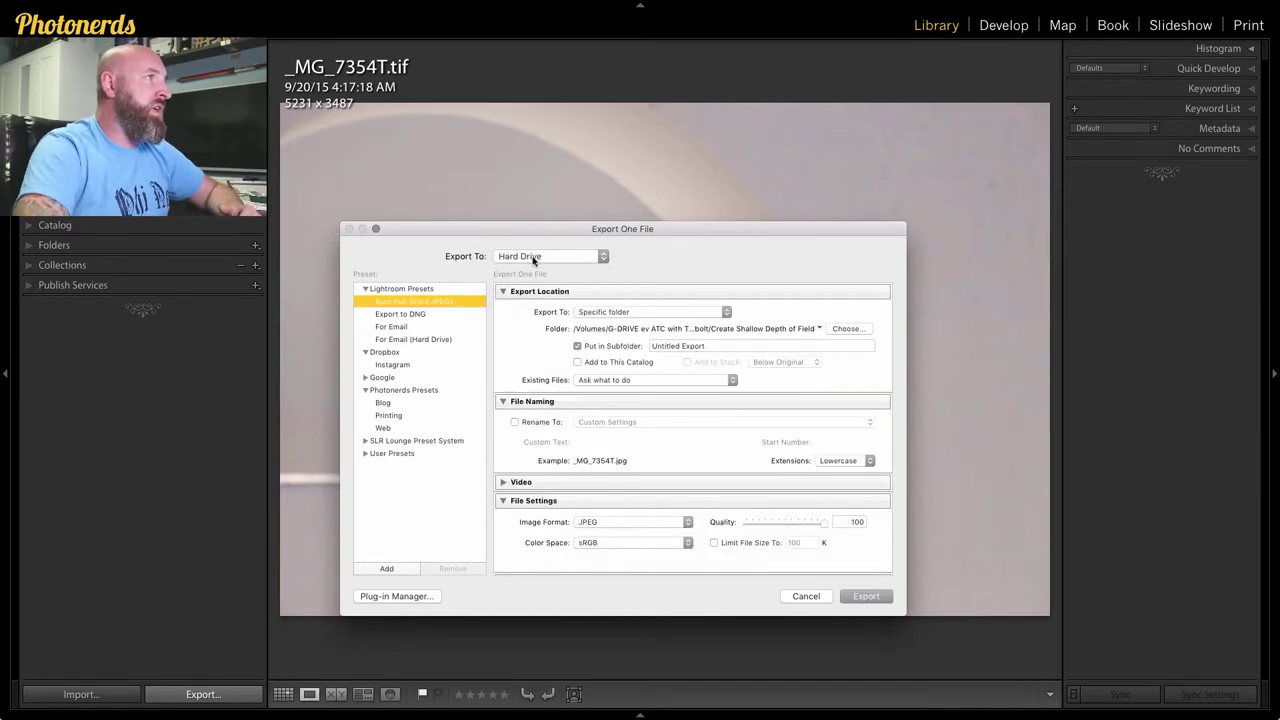
pyautogui.click(651, 313)
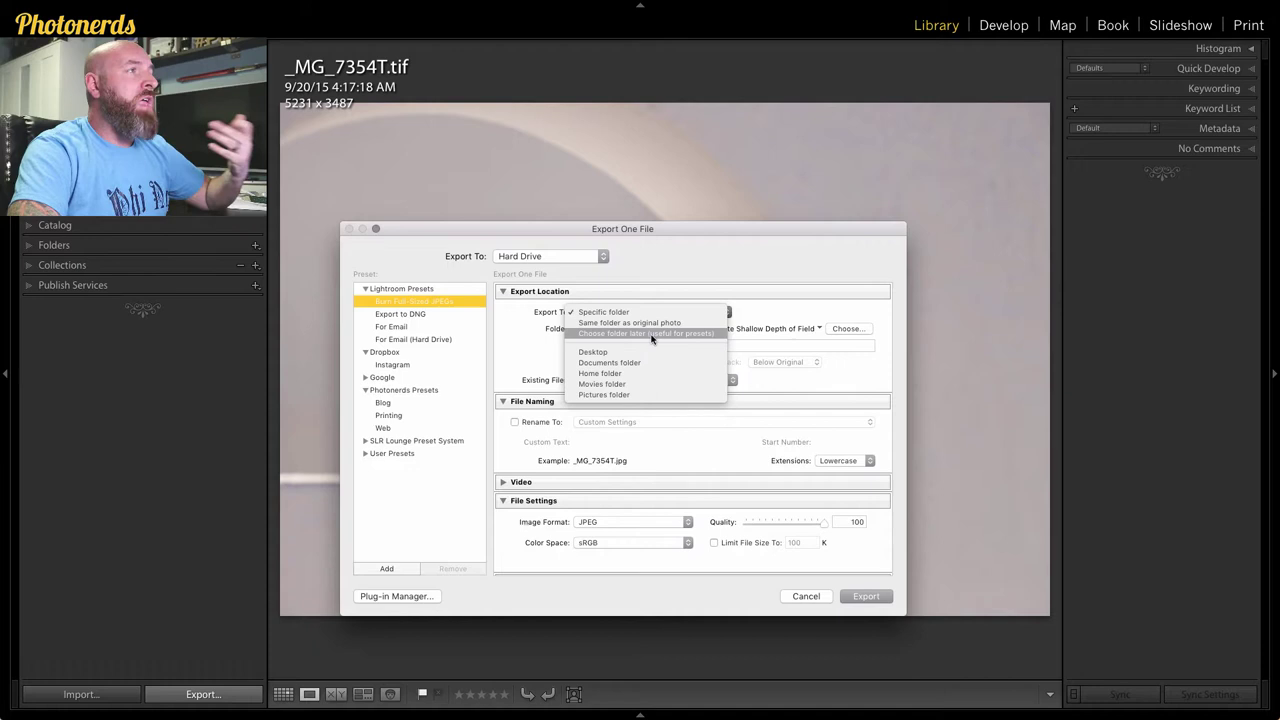
# Choose the export folder later and rename files with the _web suffix, giving _MG_7354T_web.jpg
pyautogui.click(651, 334)
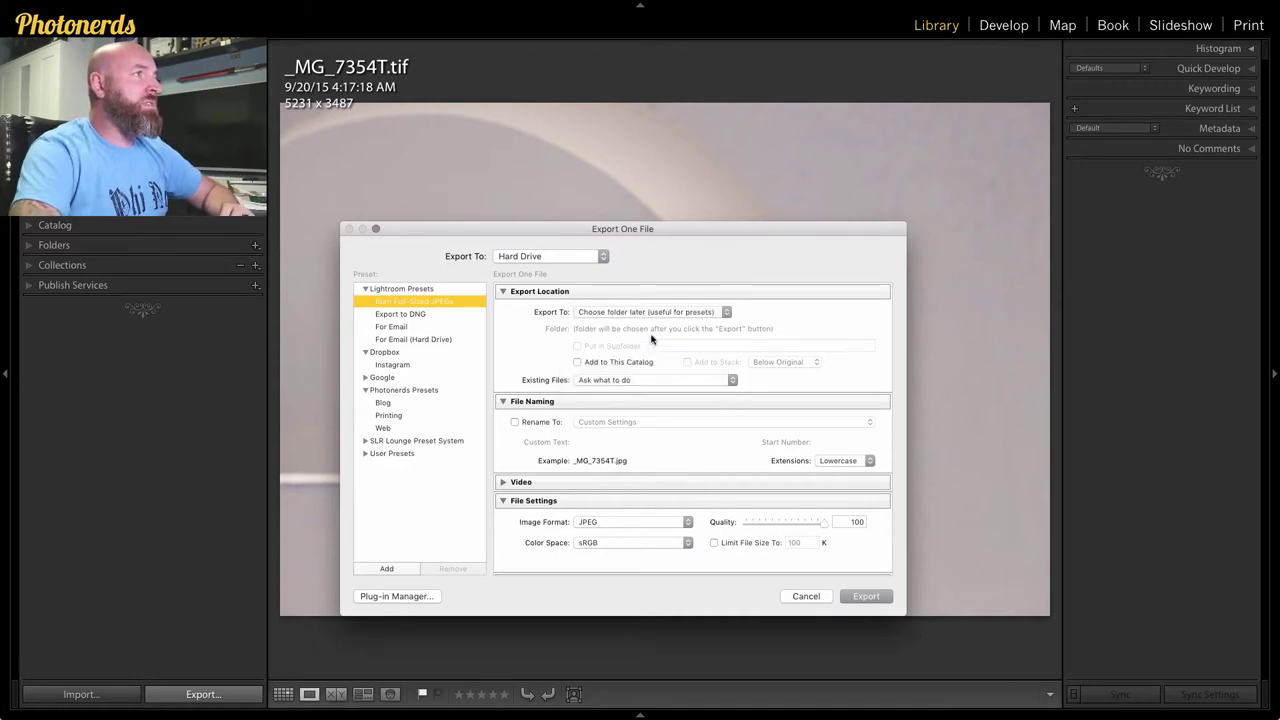
pyautogui.scroll(-4, 660, 375)
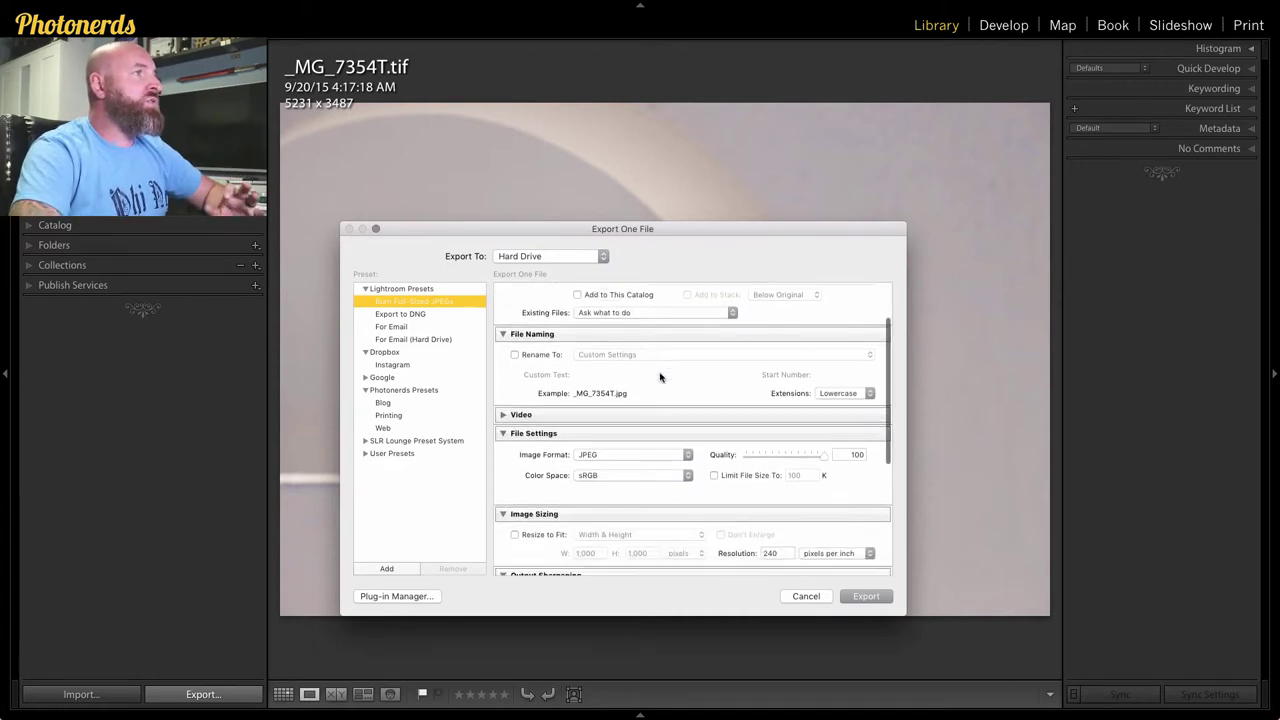
pyautogui.scroll(-1, 660, 377)
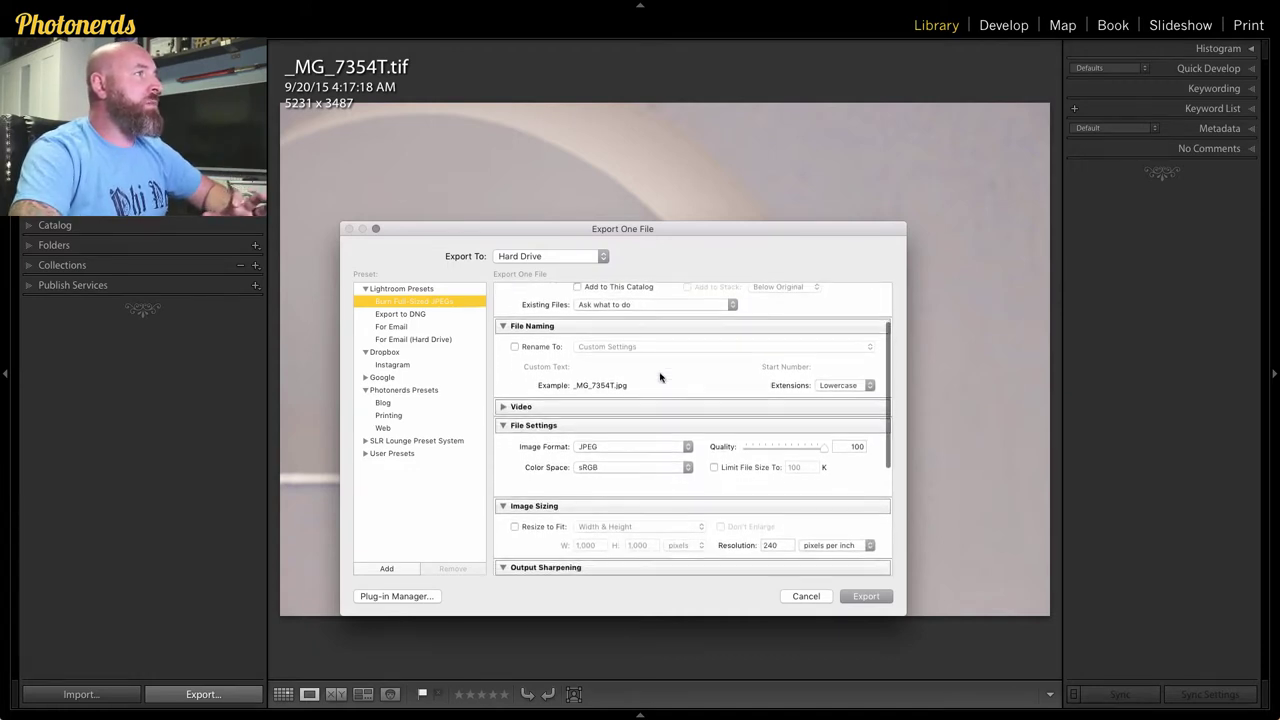
pyautogui.click(515, 339)
pyautogui.click(599, 337)
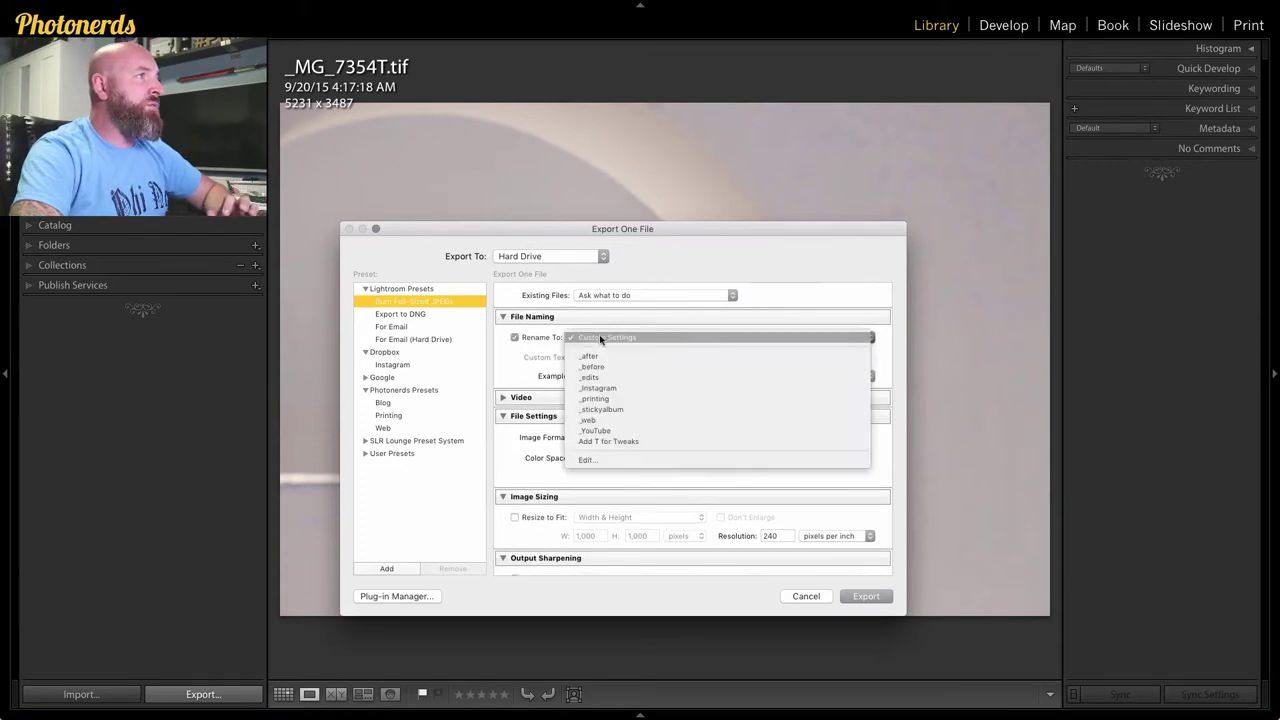
pyautogui.click(604, 422)
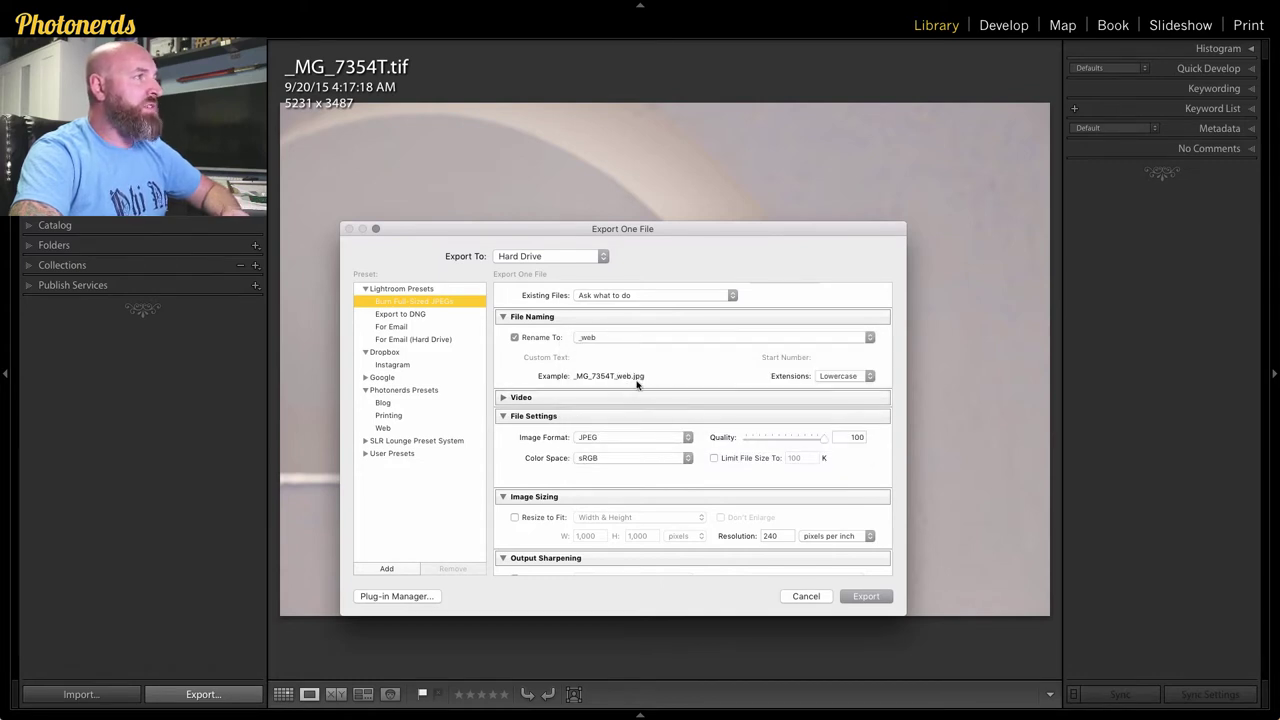
pyautogui.scroll(-1, 660, 427)
pyautogui.scroll(-3, 660, 427)
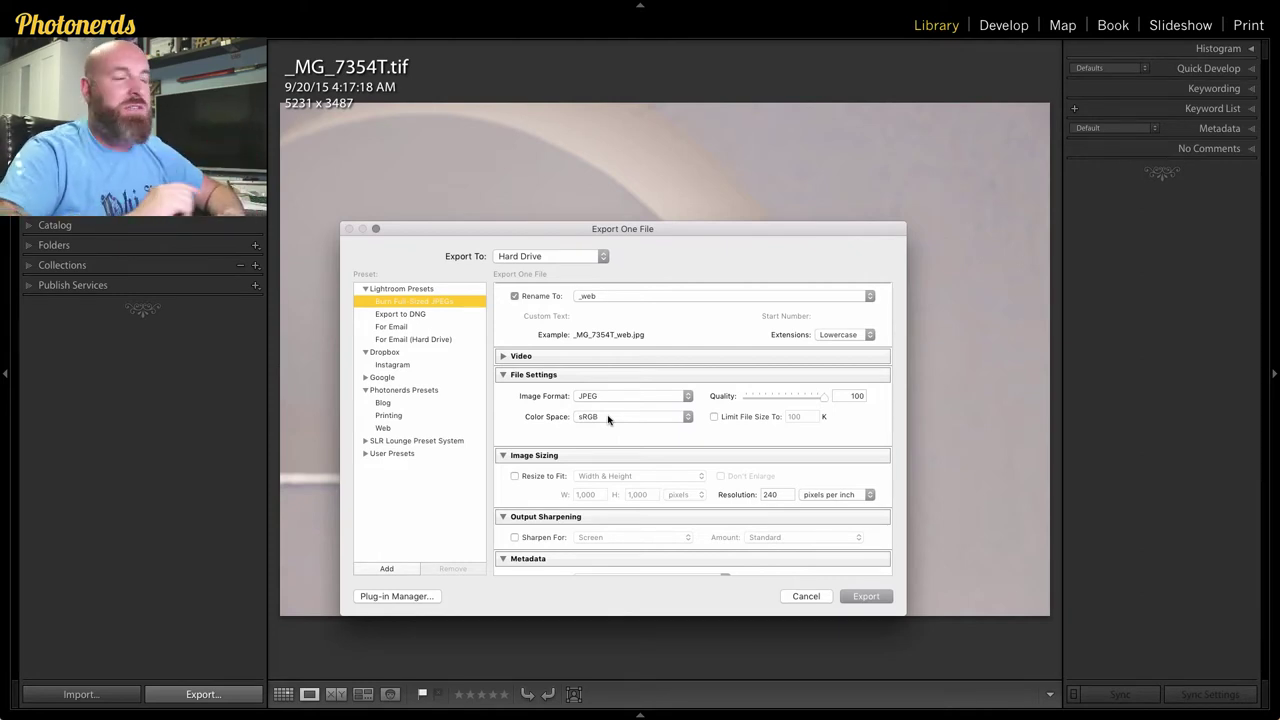
# Limit the exported JPEG's file size to 300K
pyautogui.click(714, 417)
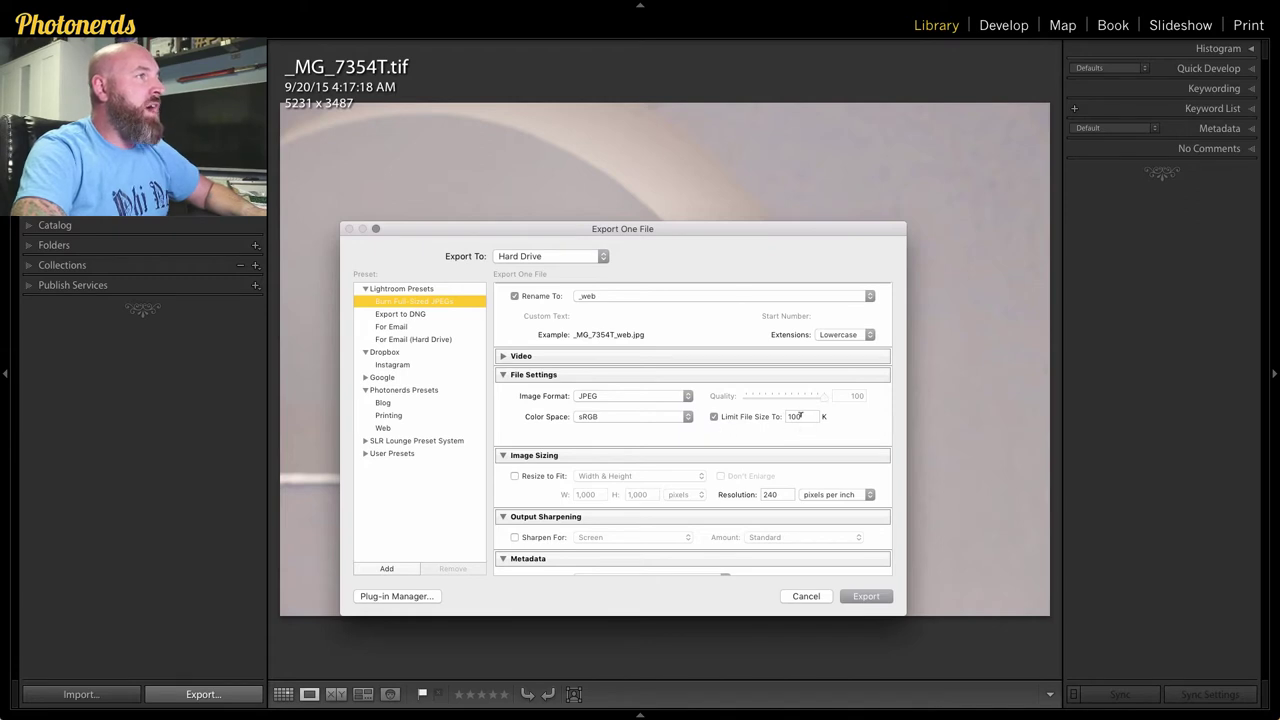
pyautogui.doubleClick(793, 416)
pyautogui.write('300')
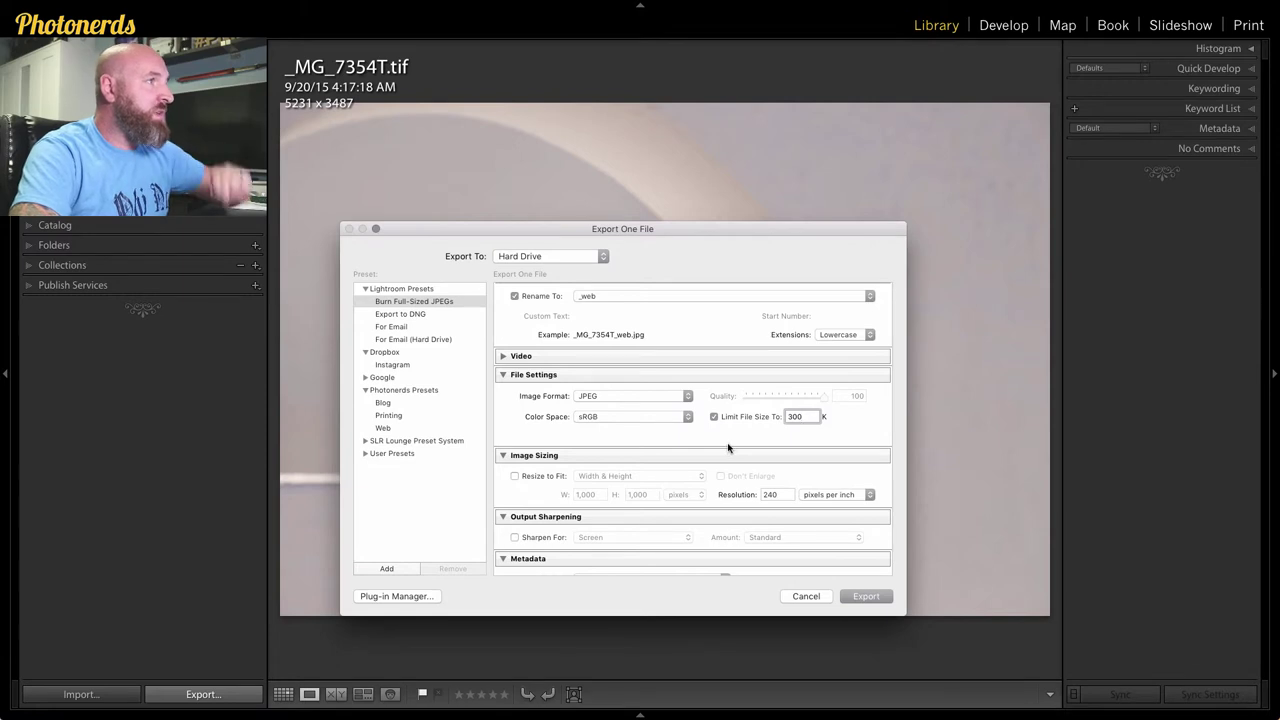
# Resize exports to a 1200-pixel long edge and change resolution from 240 to 72 ppi
pyautogui.scroll(-3, 697, 479)
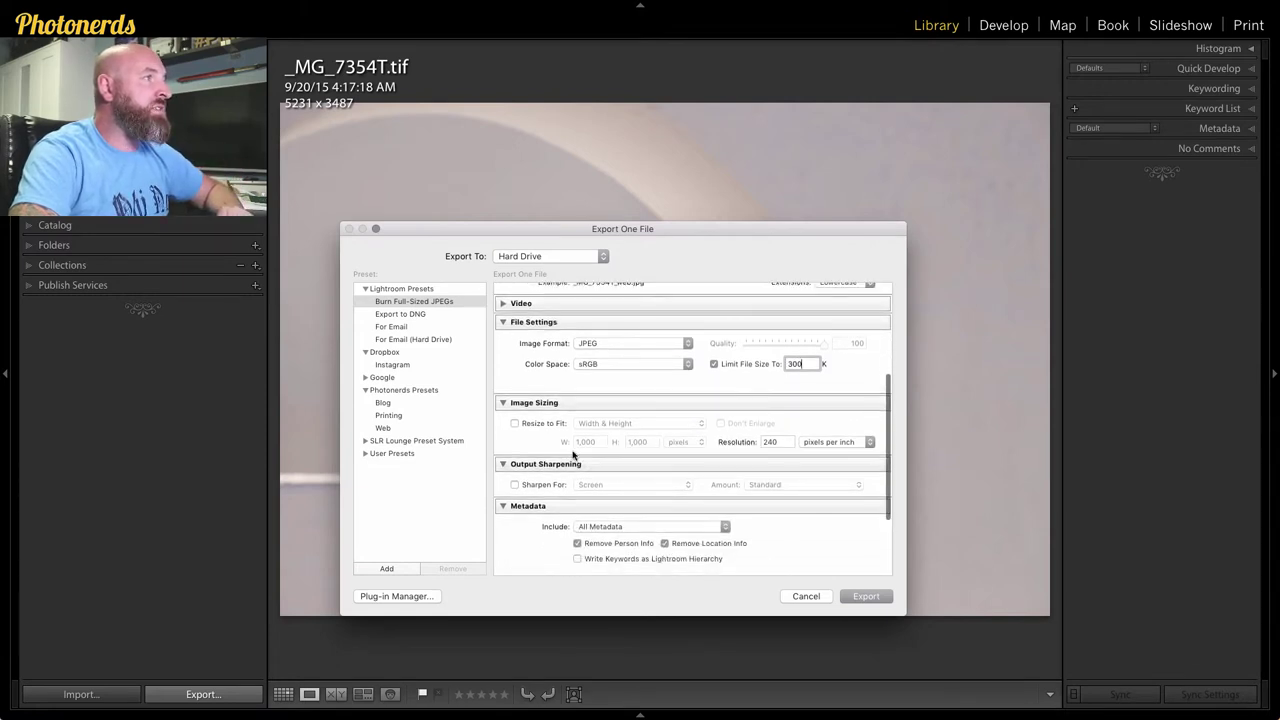
pyautogui.click(514, 424)
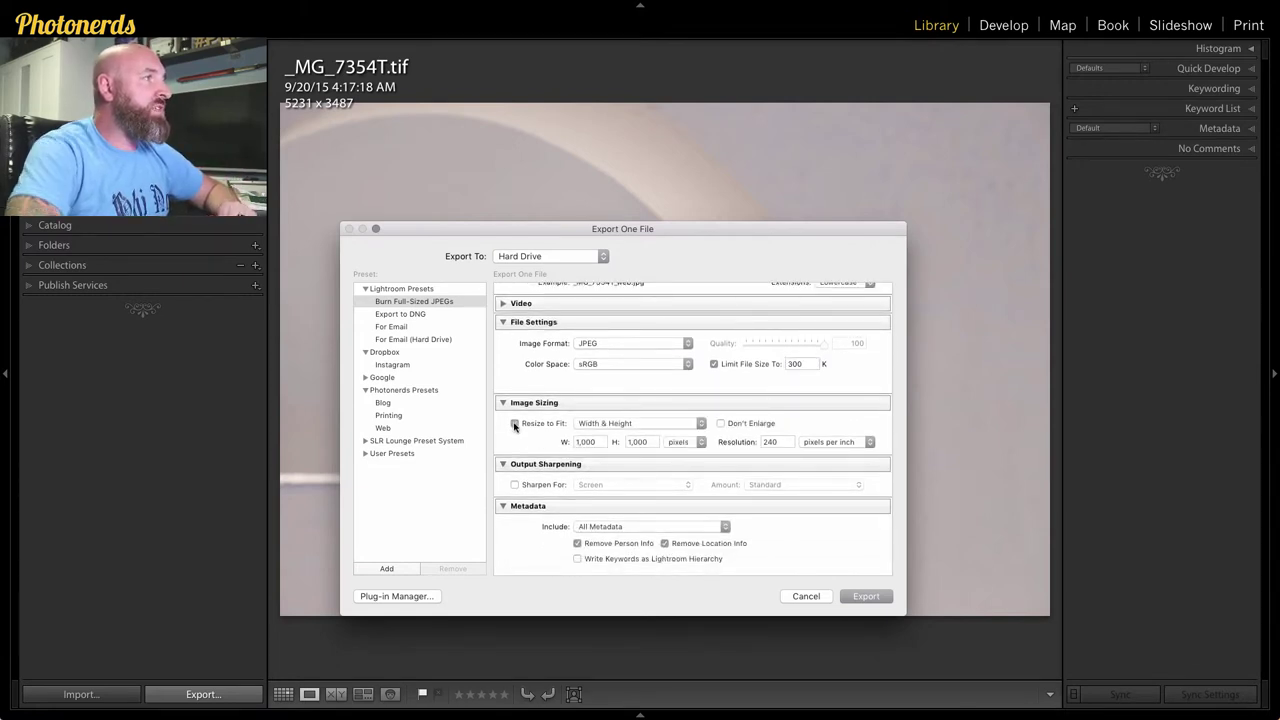
pyautogui.click(701, 423)
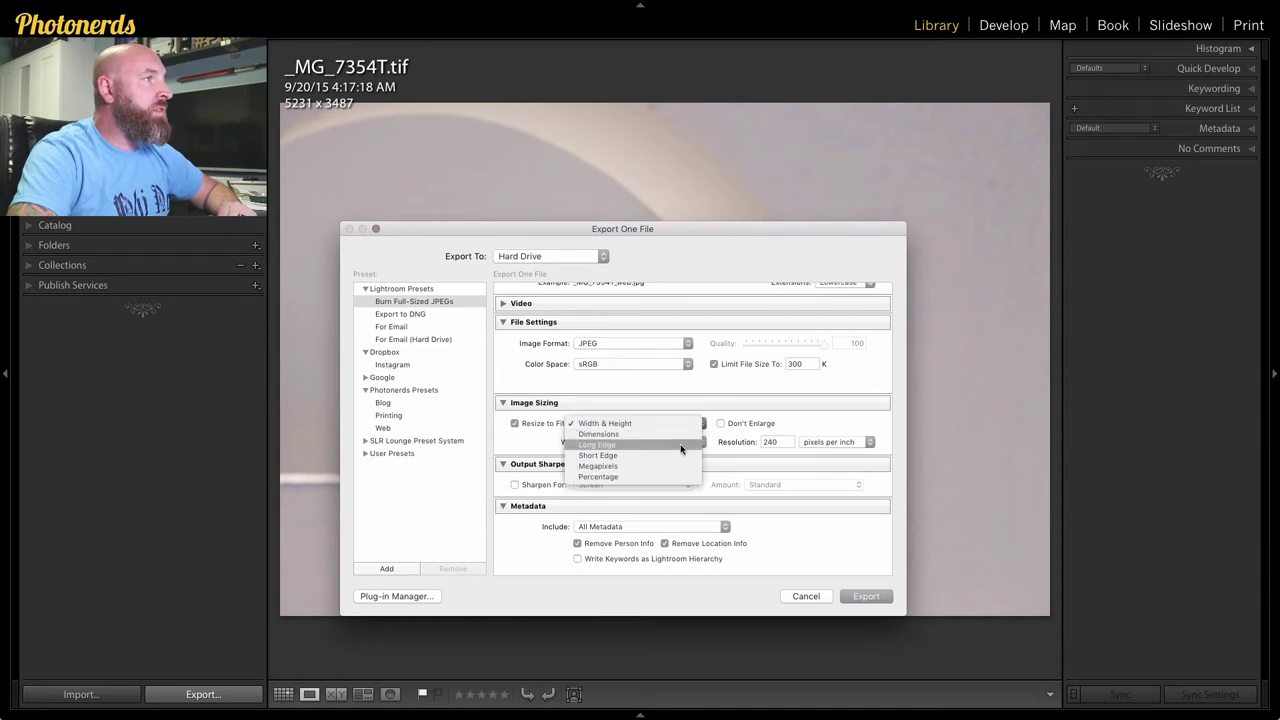
pyautogui.click(681, 444)
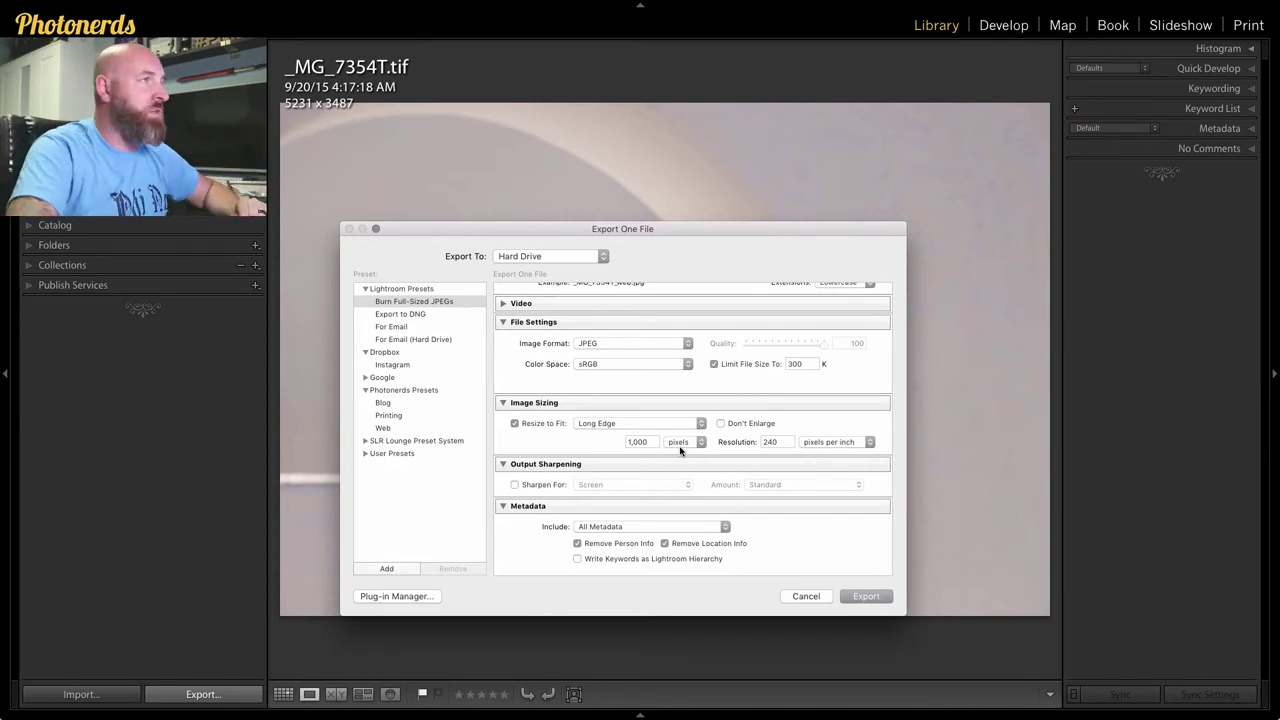
pyautogui.click(640, 442)
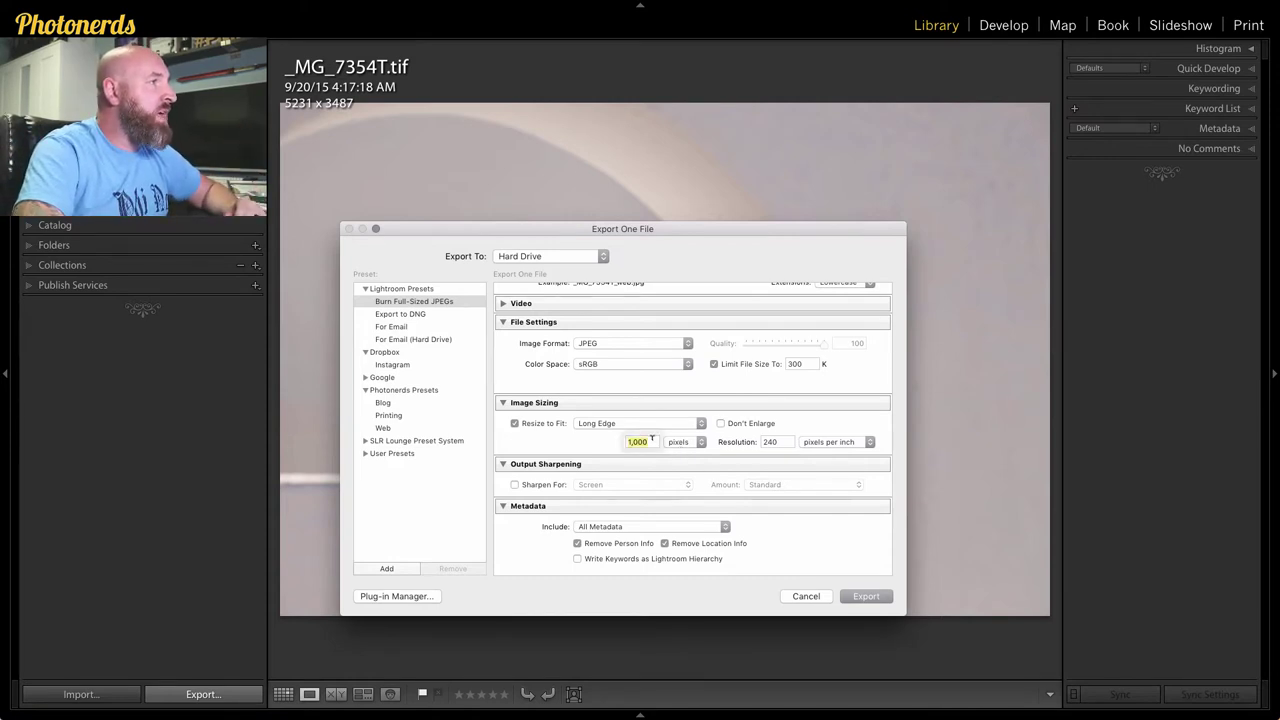
pyautogui.write('1200')
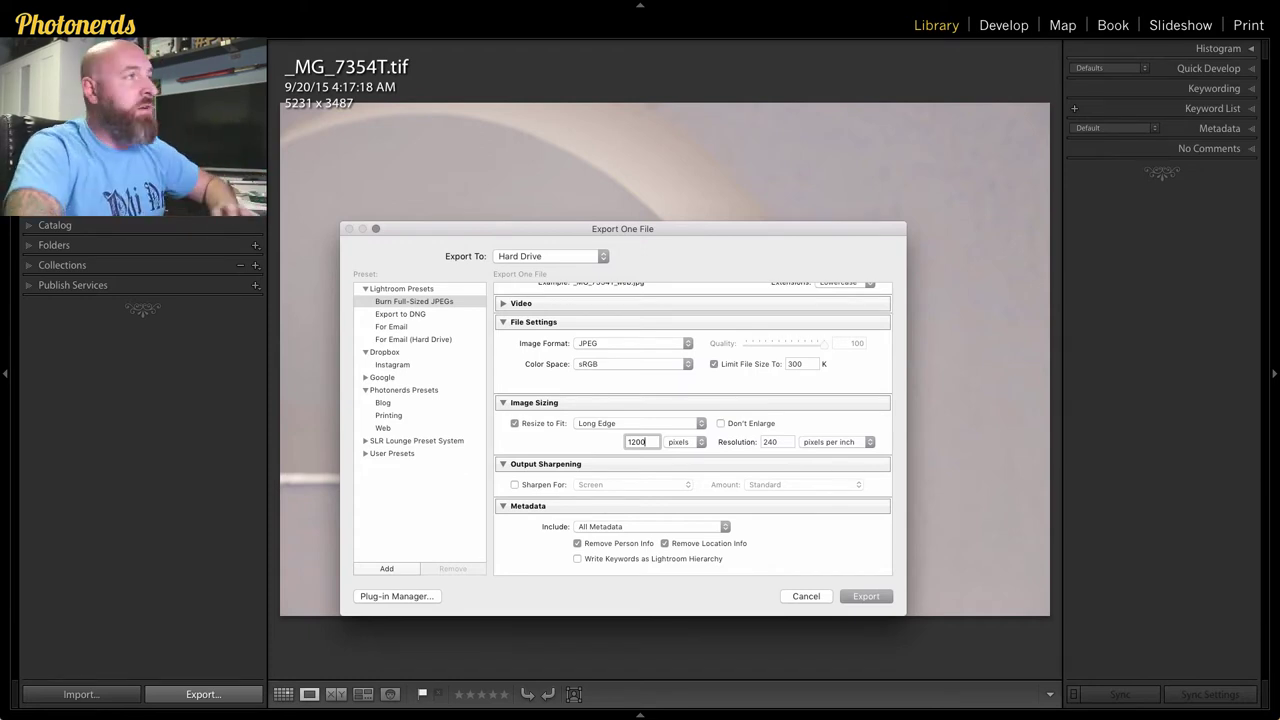
pyautogui.click(778, 440)
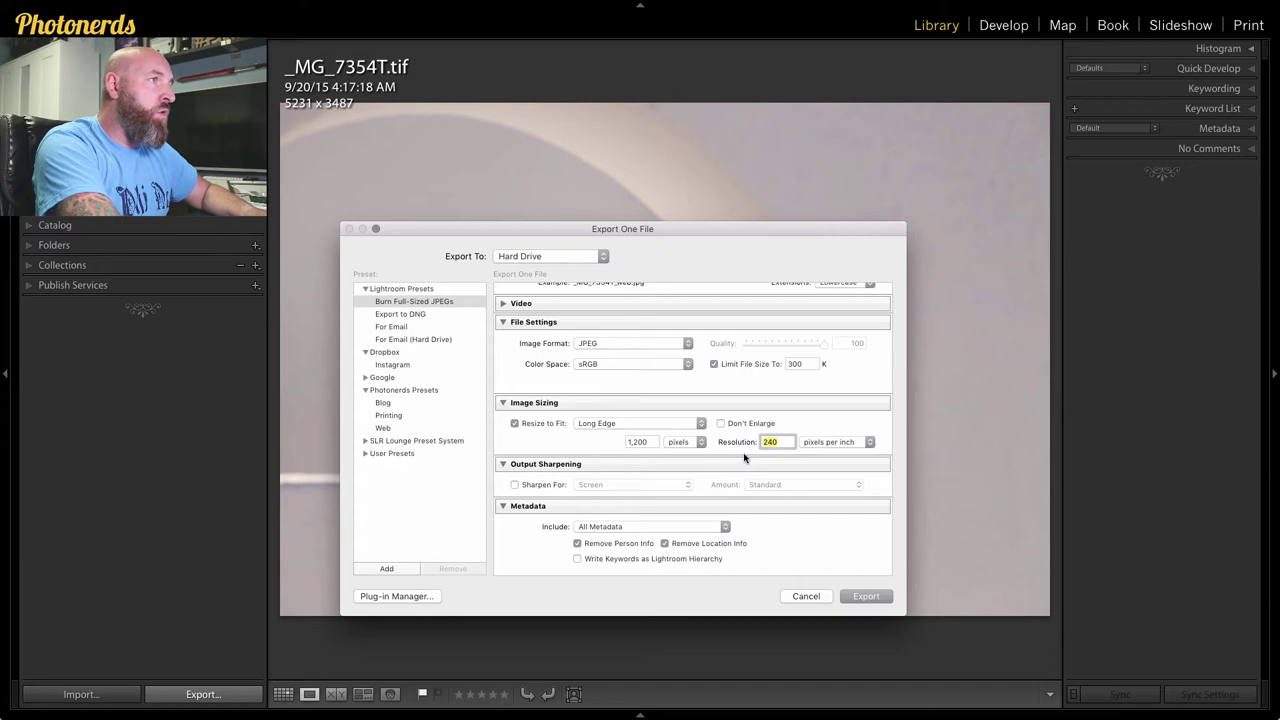
pyautogui.press('BackSpace')
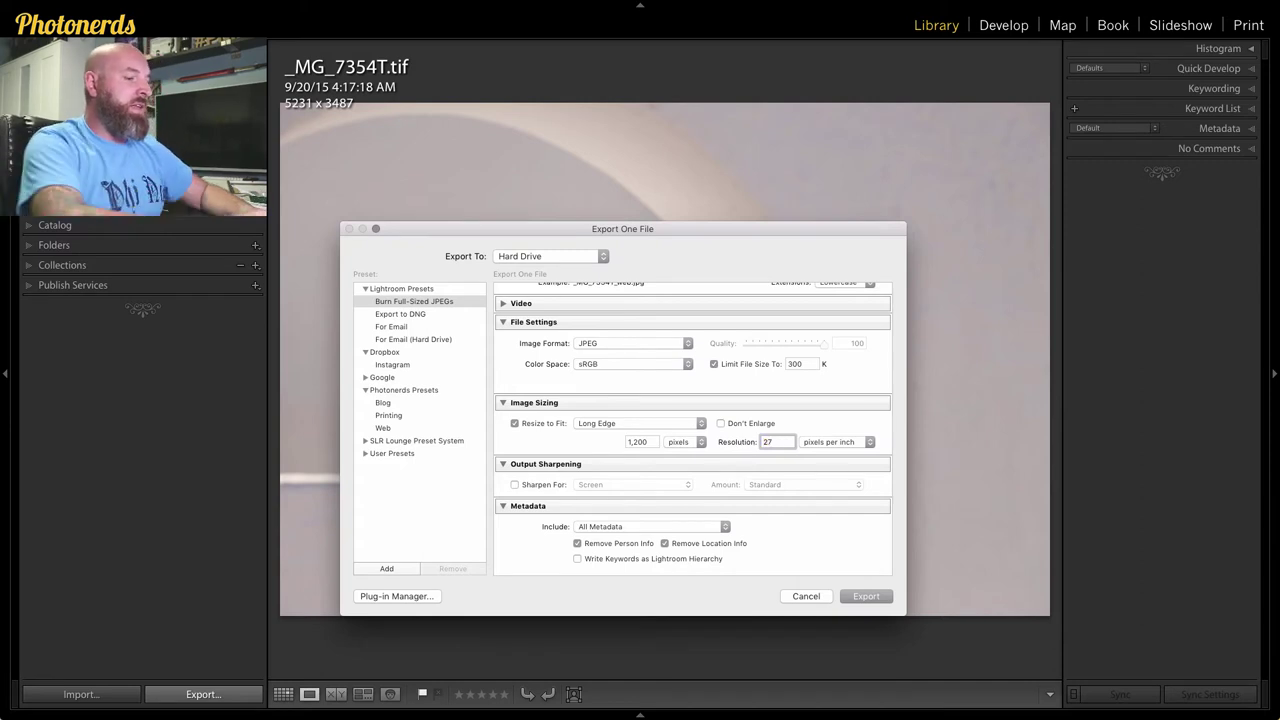
pyautogui.write('72')
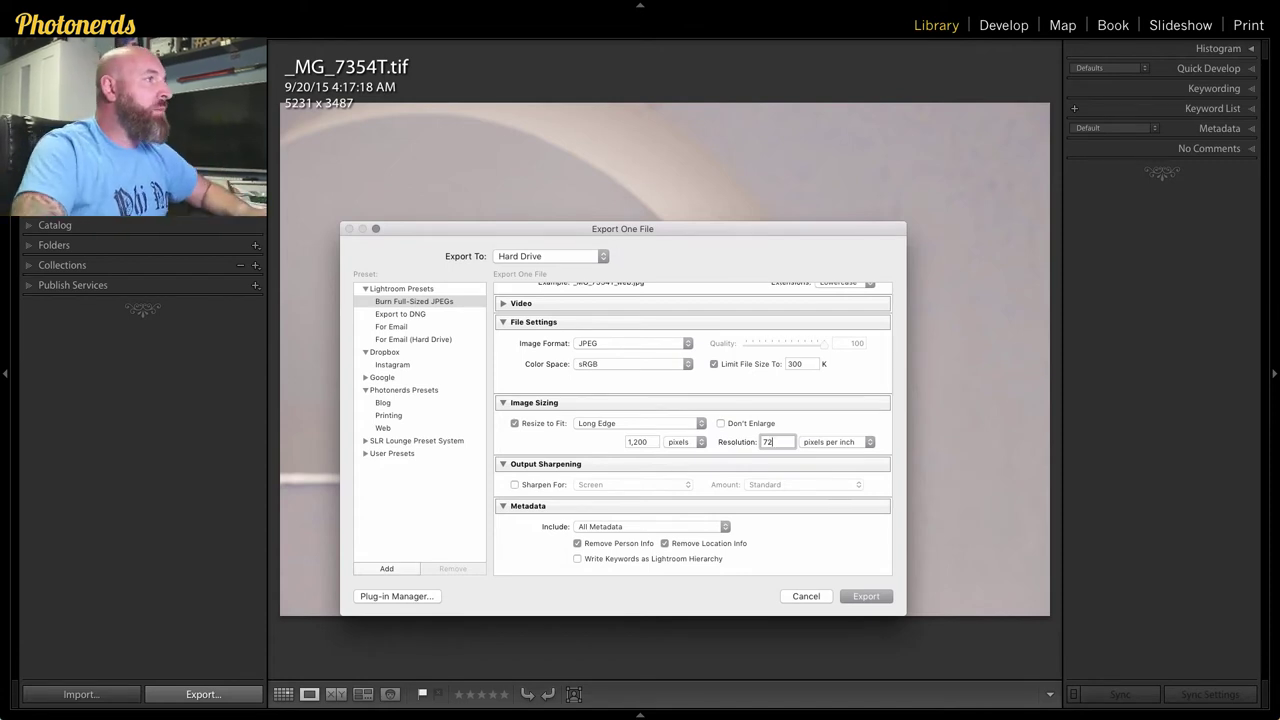
# Turn on output sharpening for Screen at the Standard amount
pyautogui.scroll(-2, 660, 470)
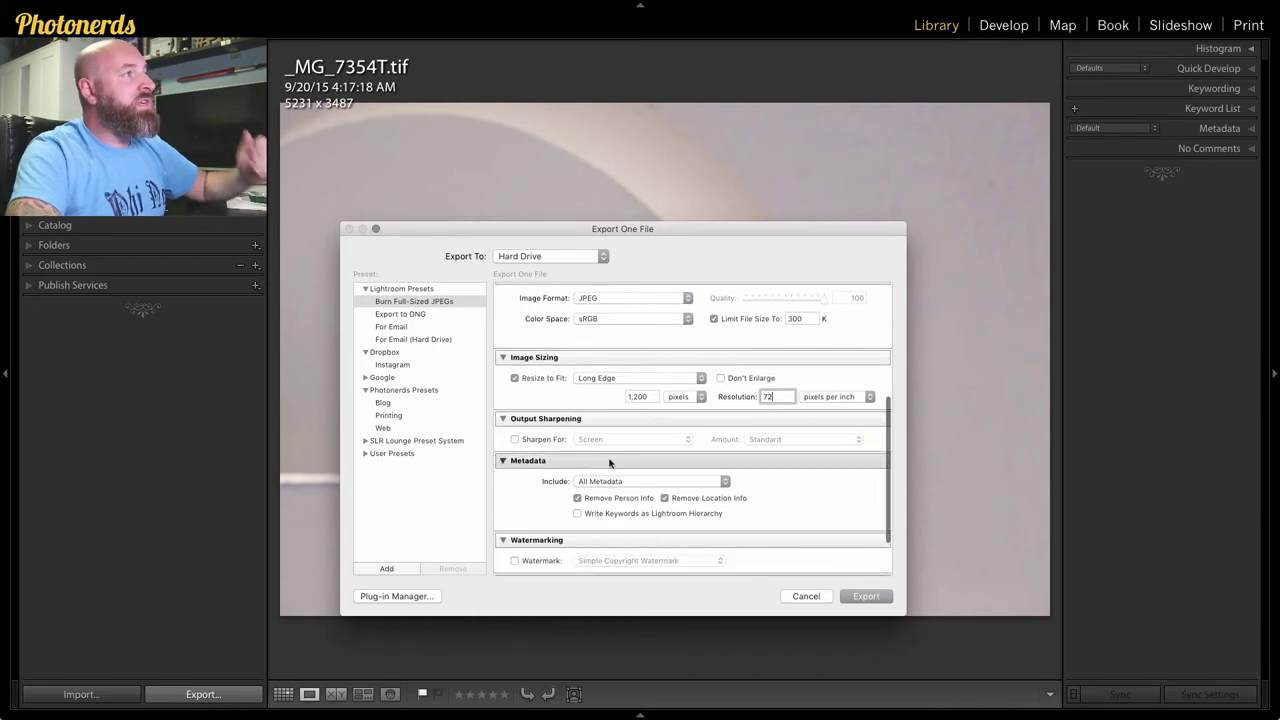
pyautogui.click(515, 440)
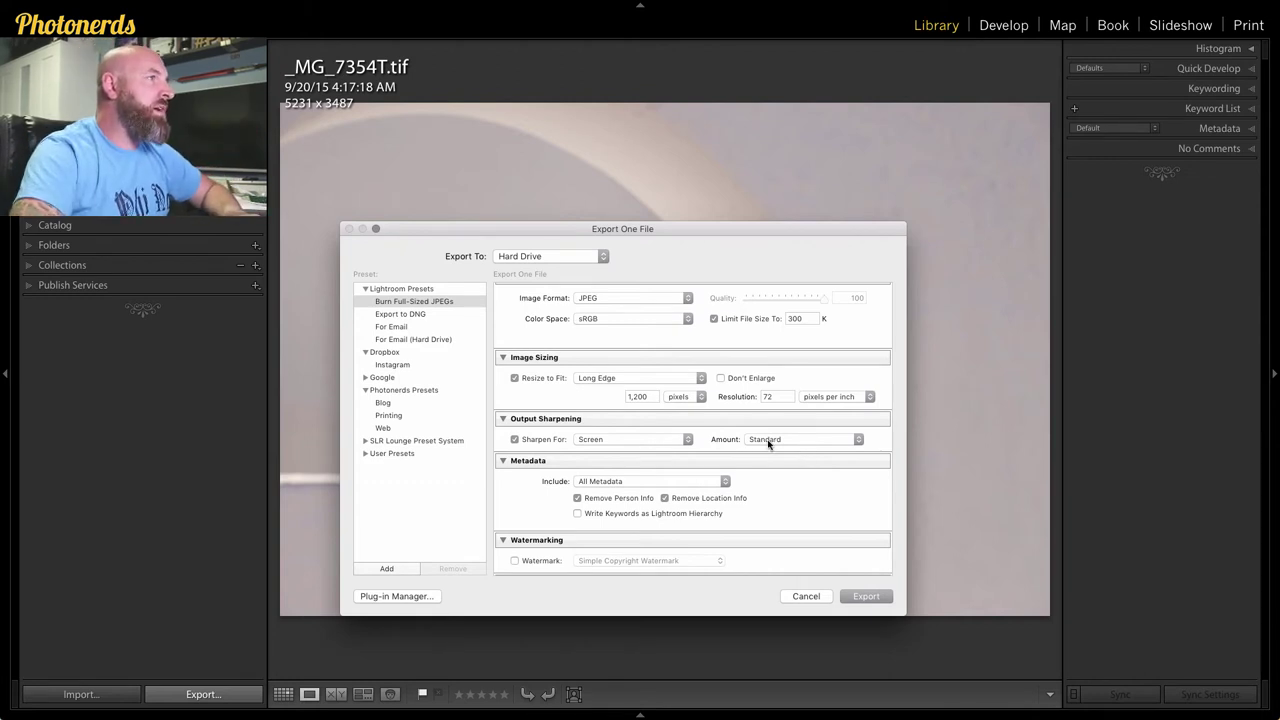
pyautogui.scroll(-3, 778, 483)
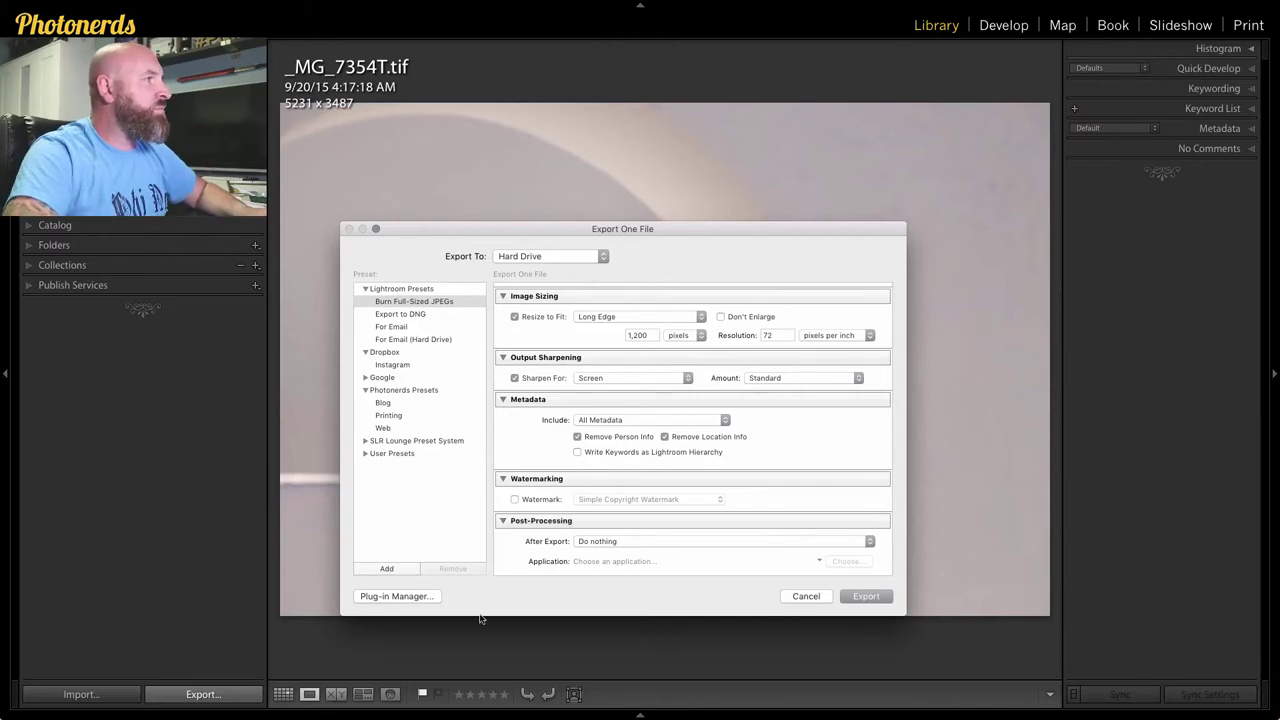
pyautogui.click(387, 569)
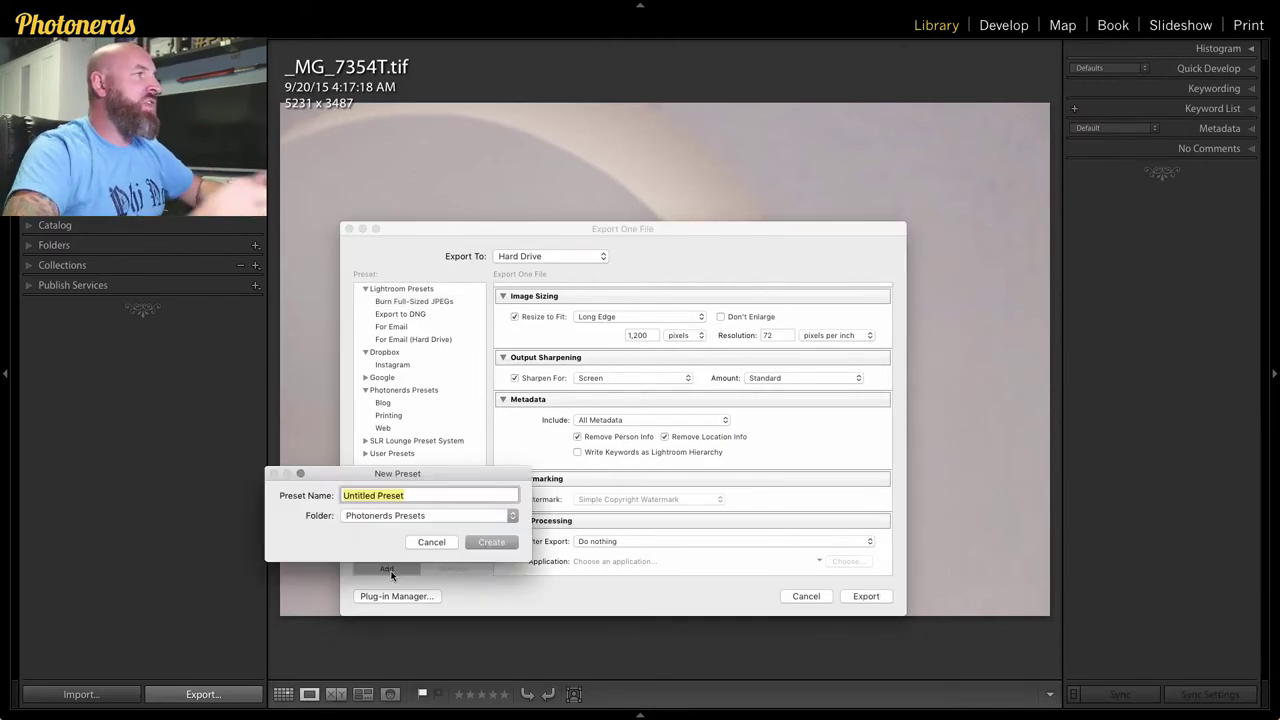
pyautogui.write('Blog')
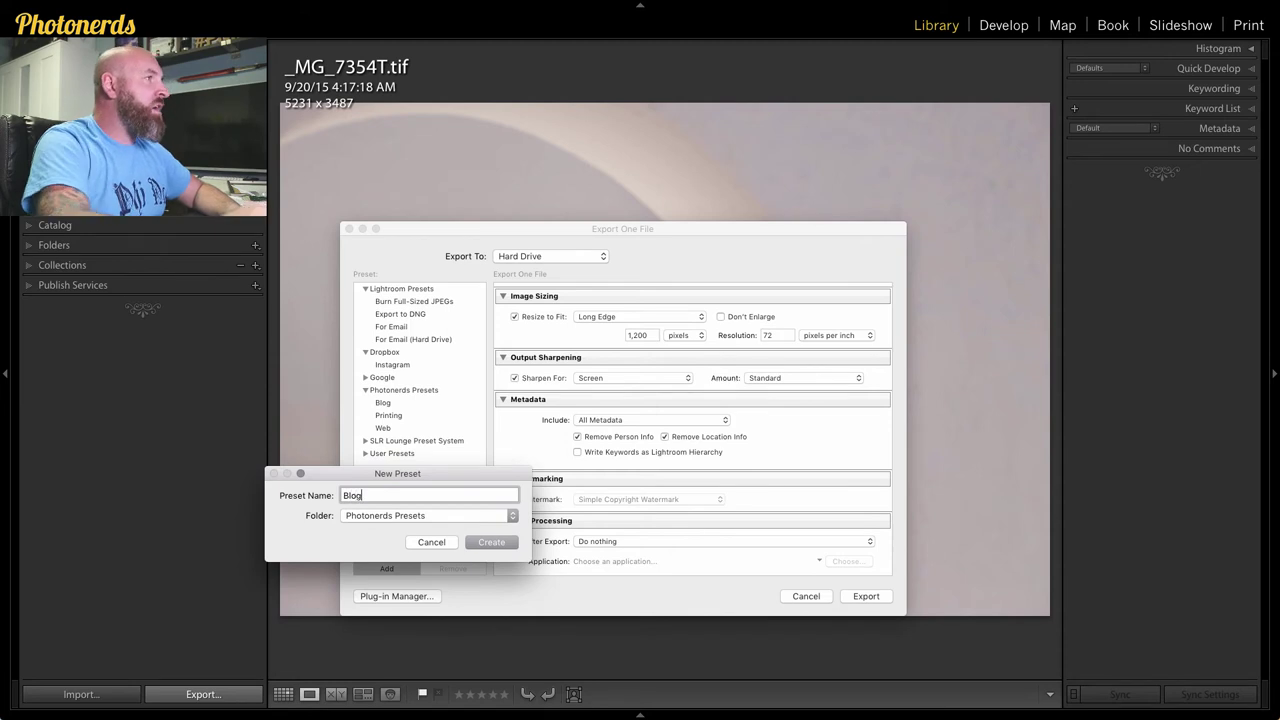
pyautogui.click(482, 546)
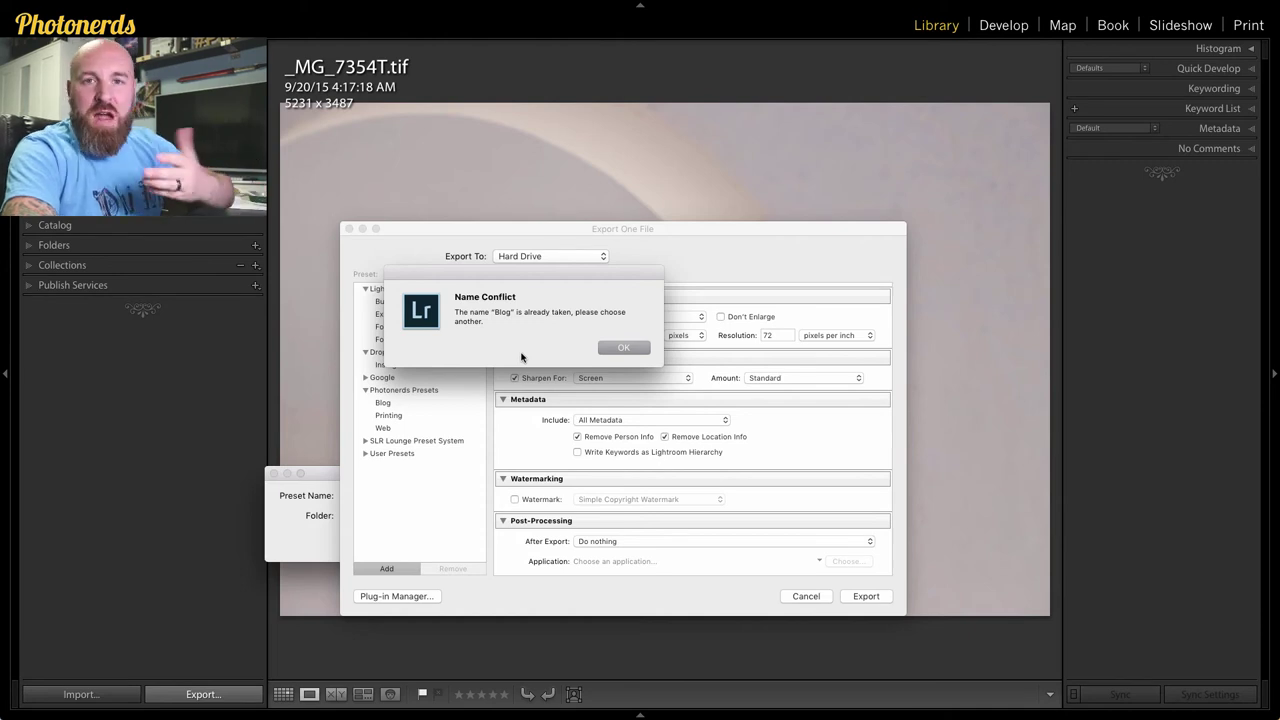
pyautogui.click(623, 347)
pyautogui.click(447, 544)
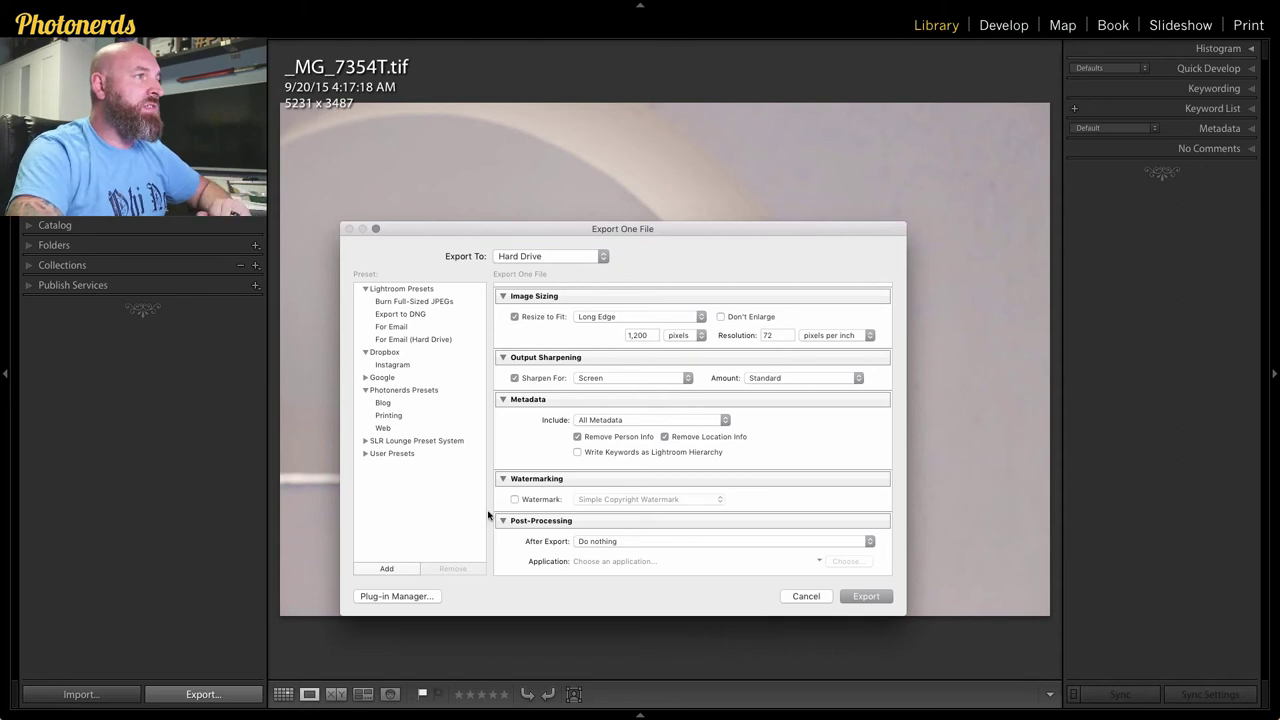
# Cancel and reopen the export dialog, then apply the Blog preset from Photonerds Presets
pyautogui.click(805, 596)
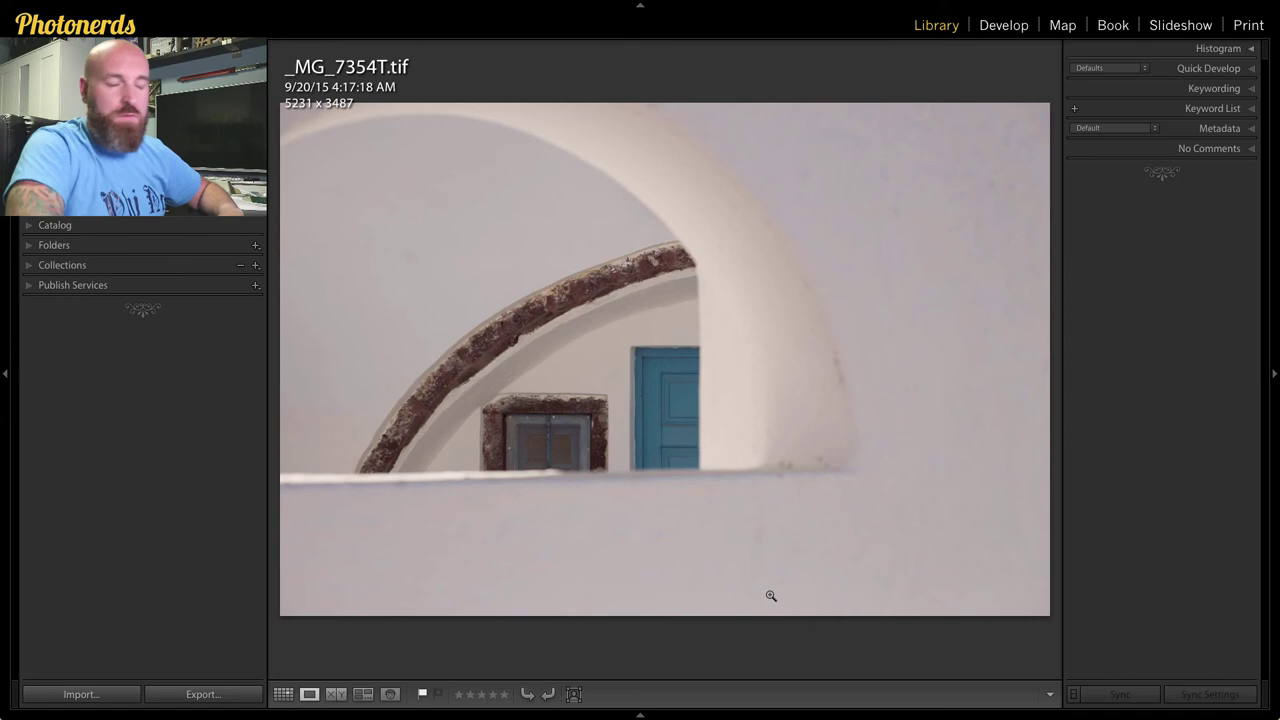
pyautogui.click(190, 698)
pyautogui.click(381, 404)
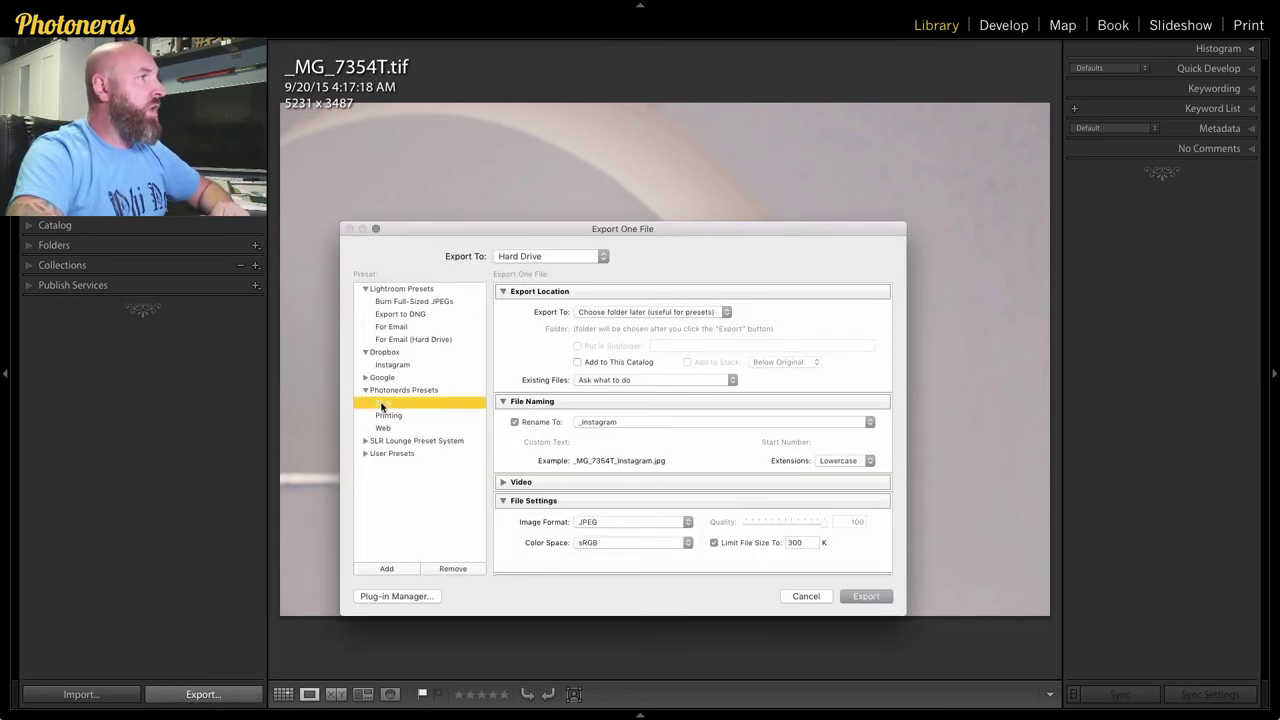
# Export the photo with the Blog preset into the Desktop folder
pyautogui.click(868, 597)
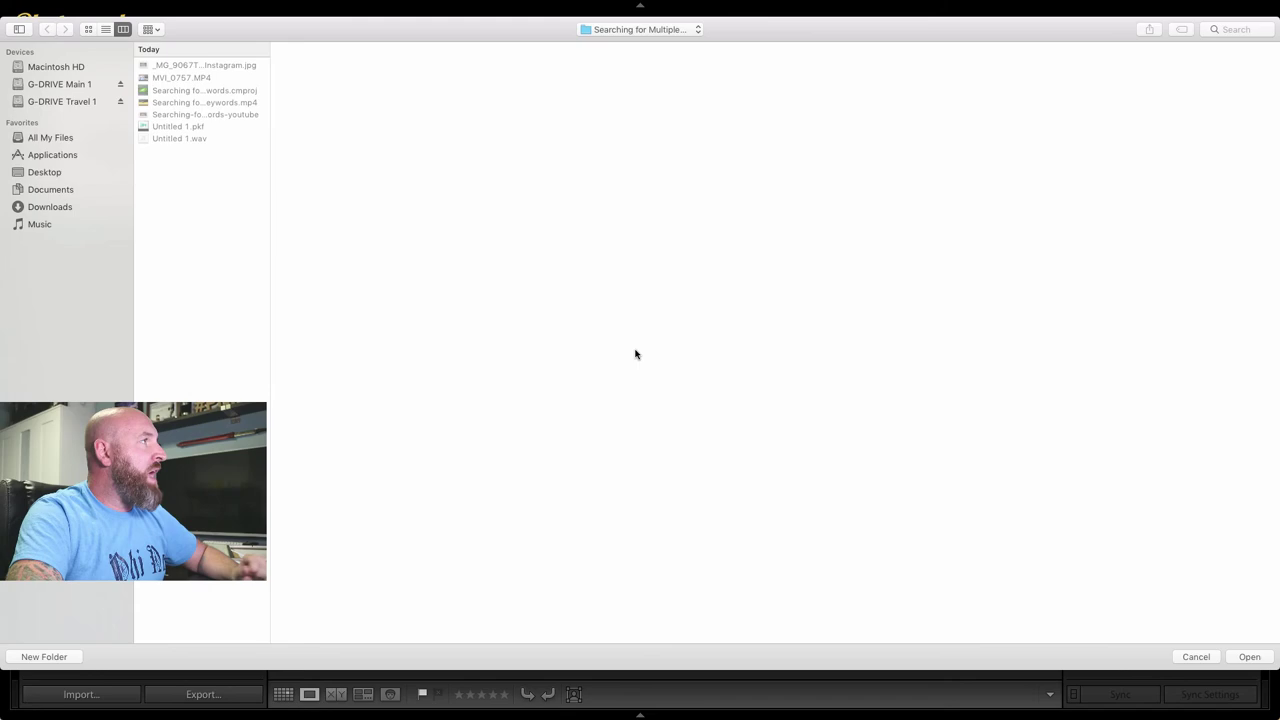
pyautogui.click(46, 178)
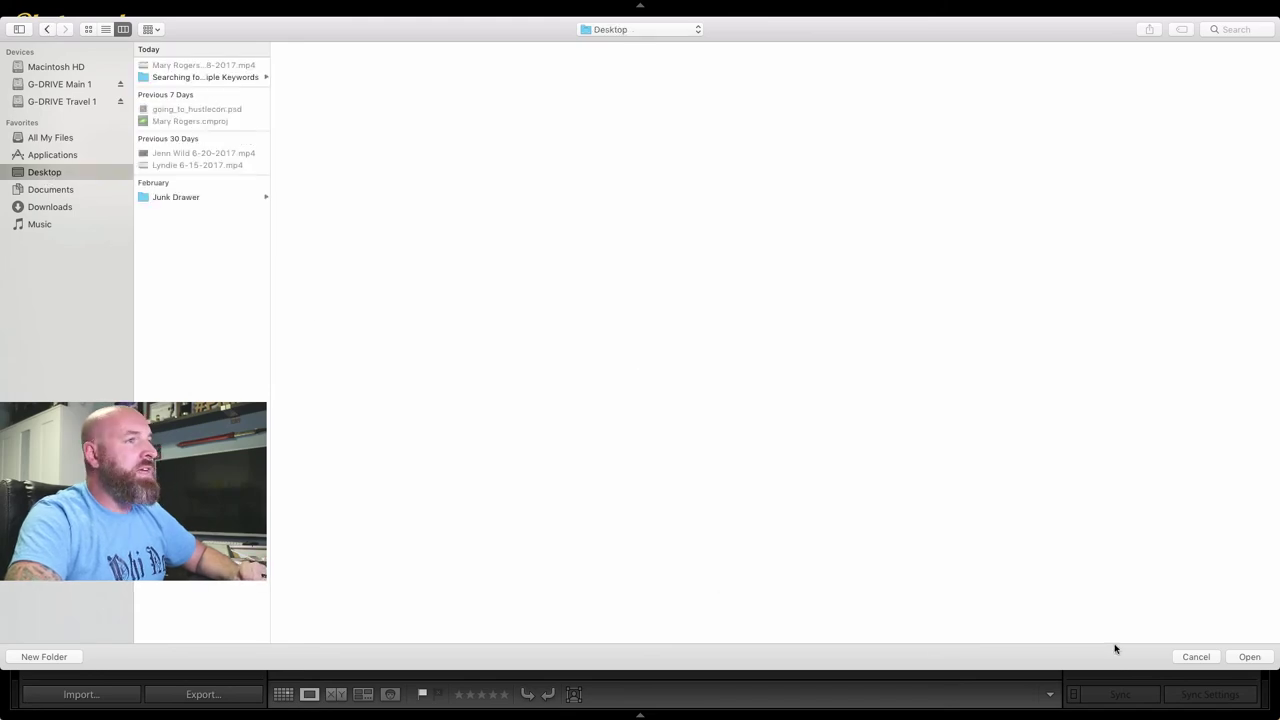
pyautogui.click(1254, 658)
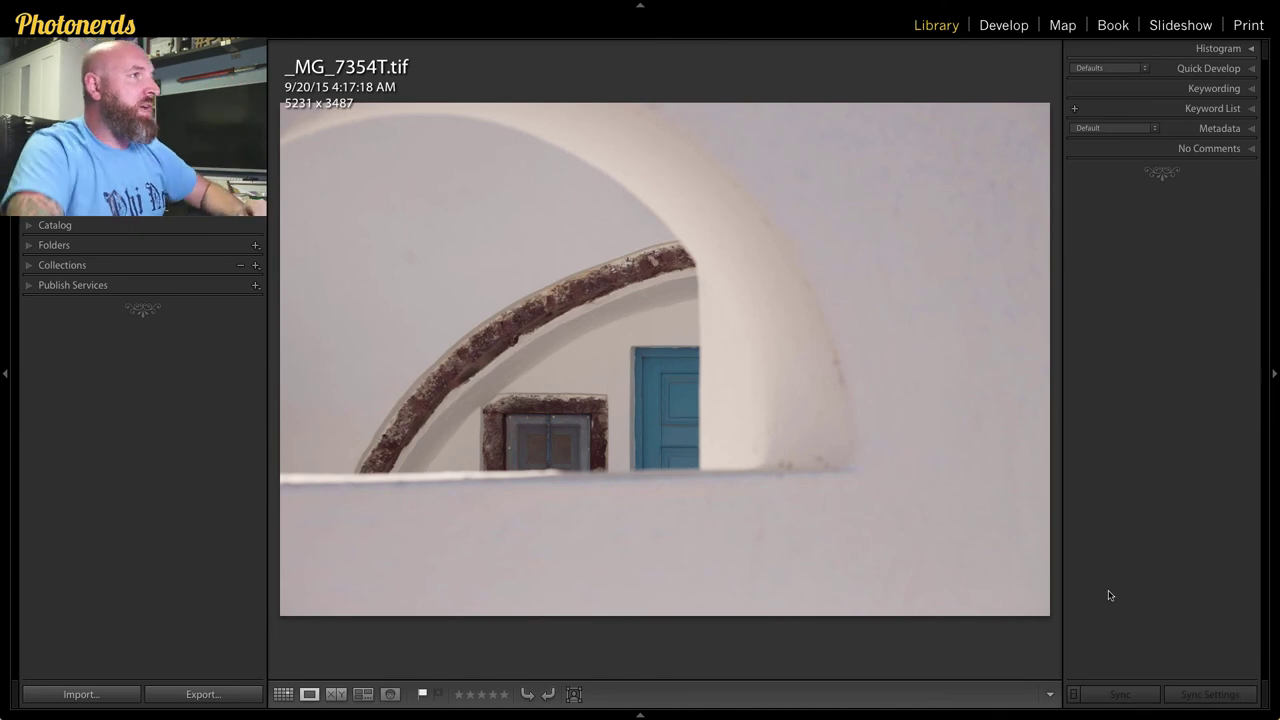
# On the desktop, bring _MG_7354T_Instagram.jpg into view and open its Get Info window
pyautogui.hotkey('ctrl', 'Right')
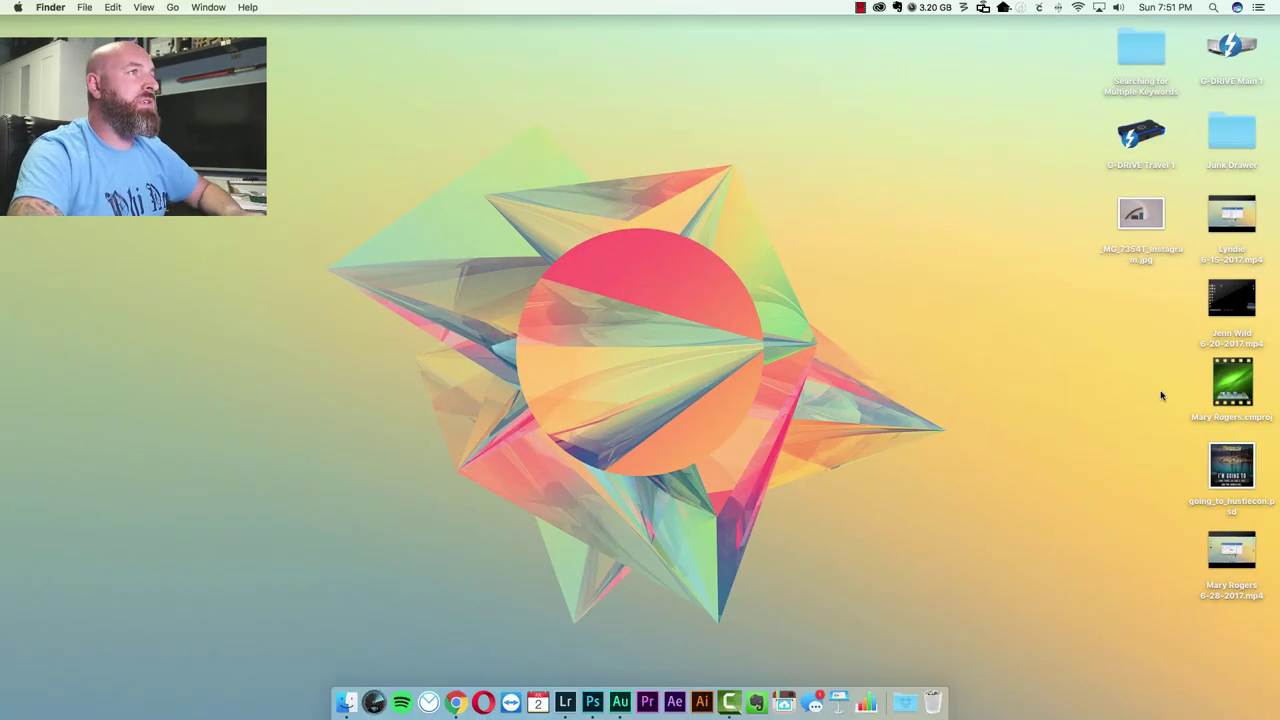
pyautogui.moveTo(1152, 278); pyautogui.dragTo(882, 276)
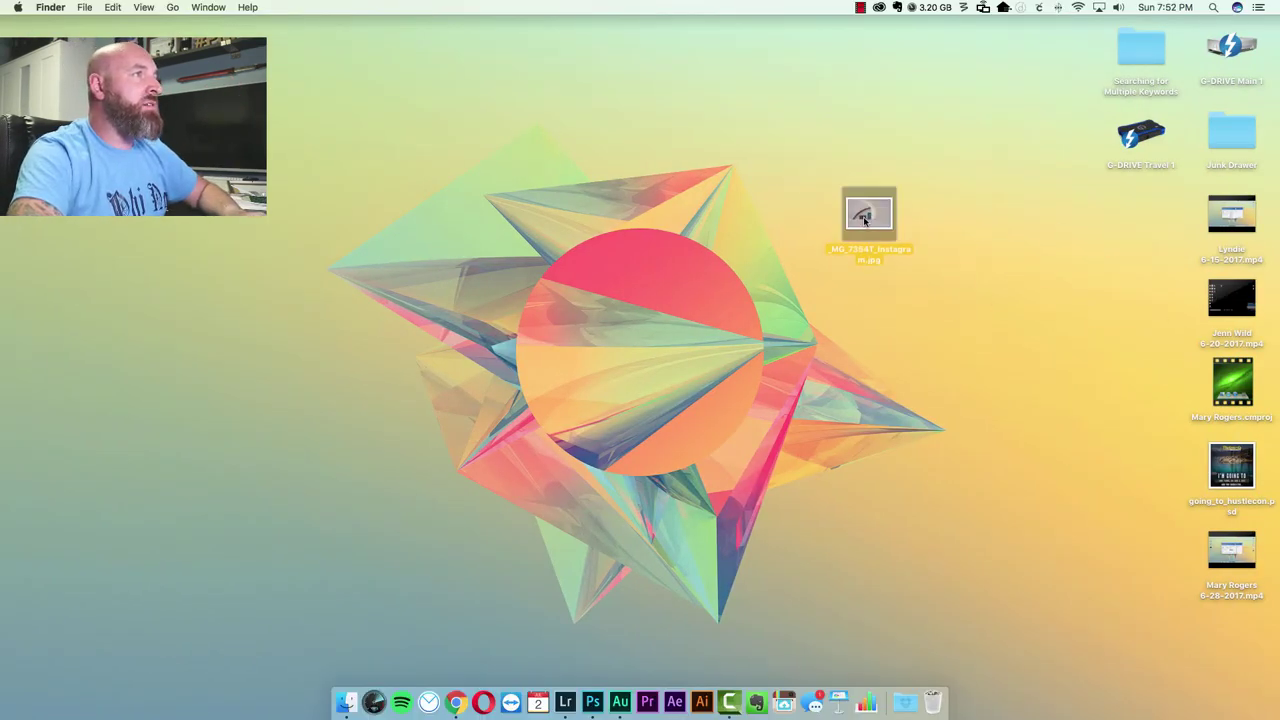
pyautogui.rightClick(866, 221)
pyautogui.click(903, 278)
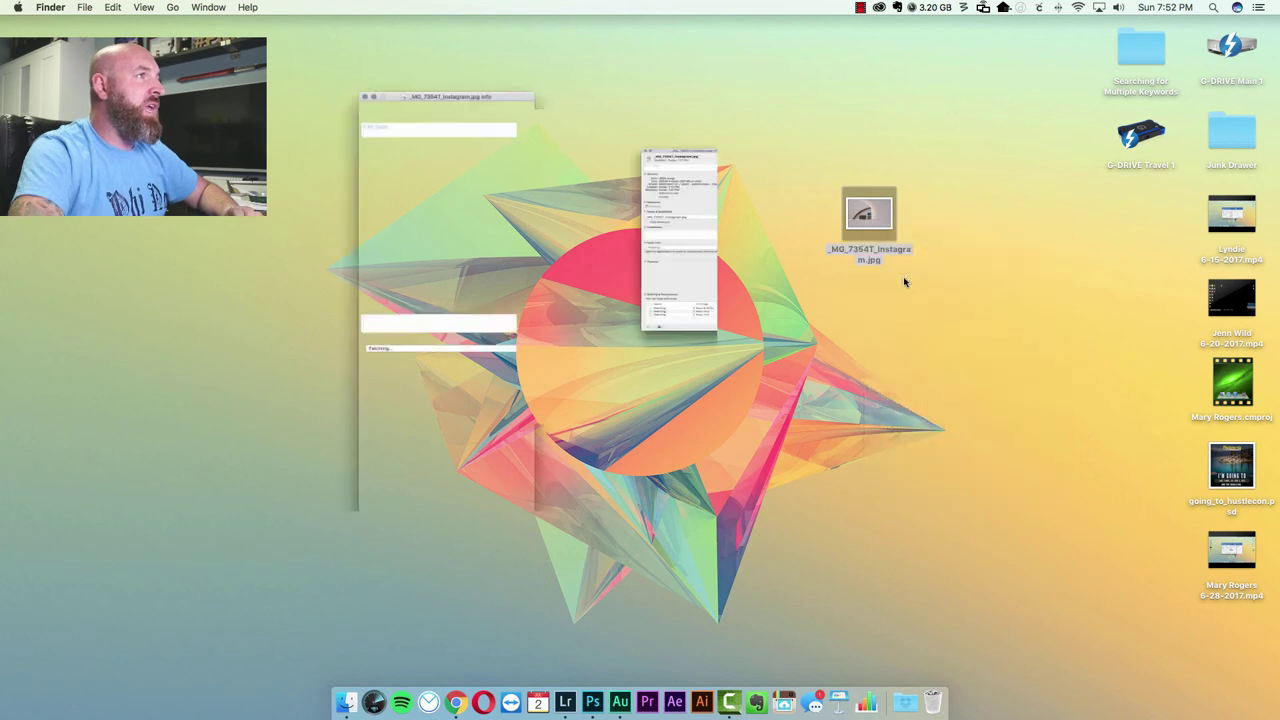